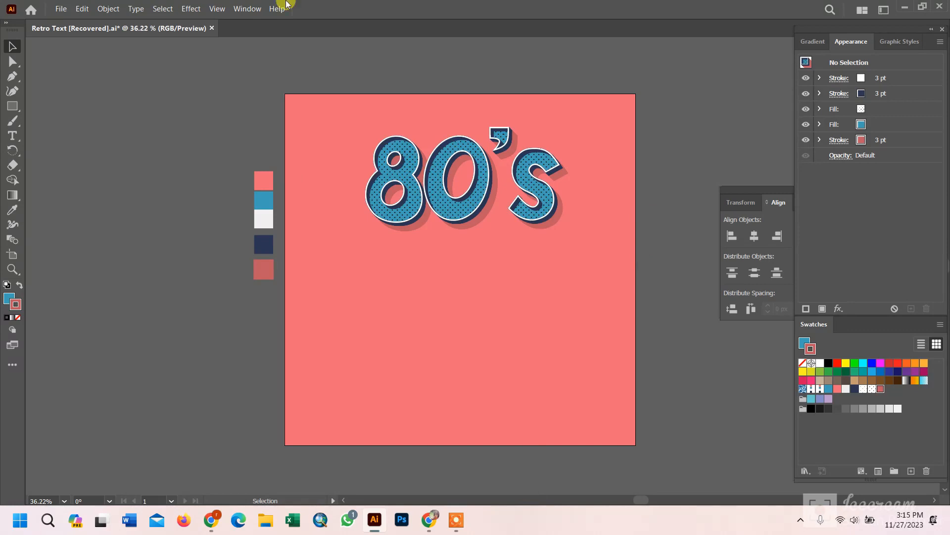
Step: Add a point text reading "DREAM" on the artboard below the 80's lettering and select it as an object
drag(12, 136, 33, 136)
click(381, 306)
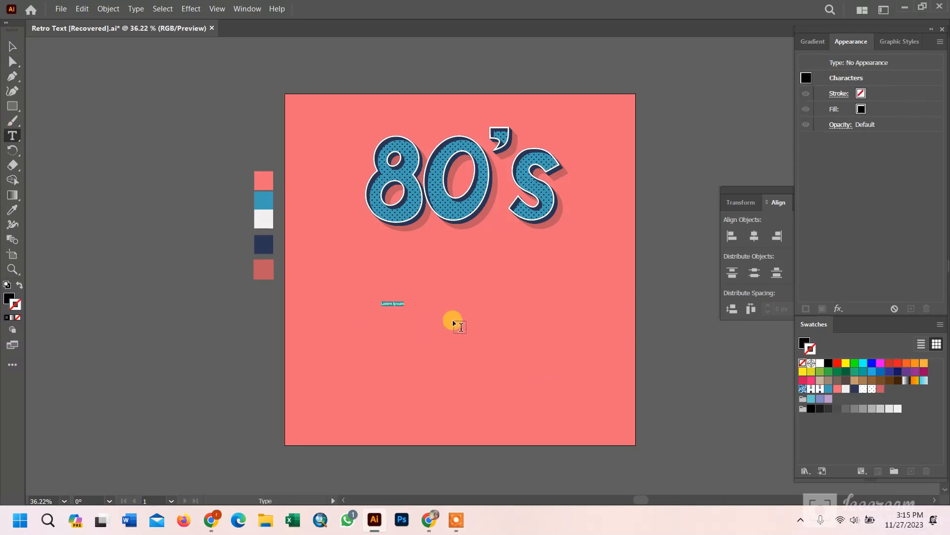
click(406, 313)
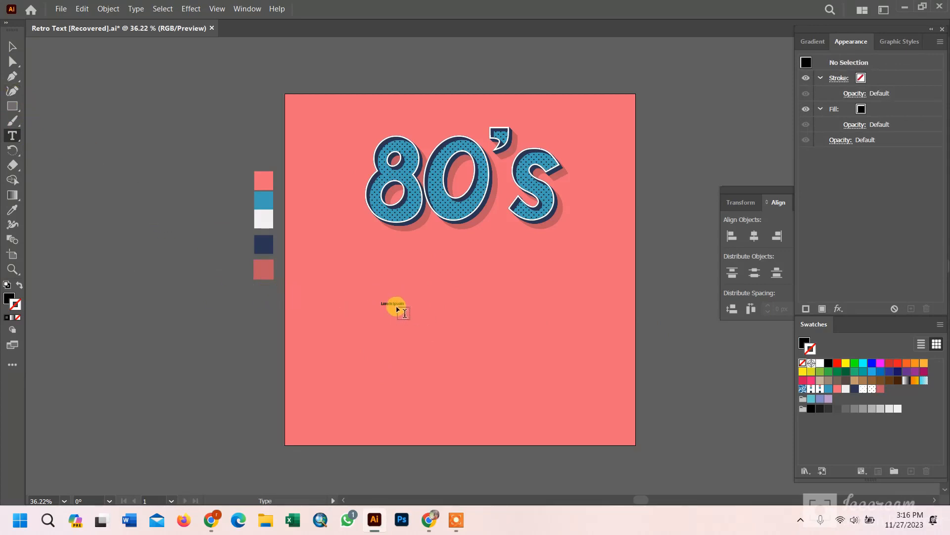
drag(403, 301, 366, 304)
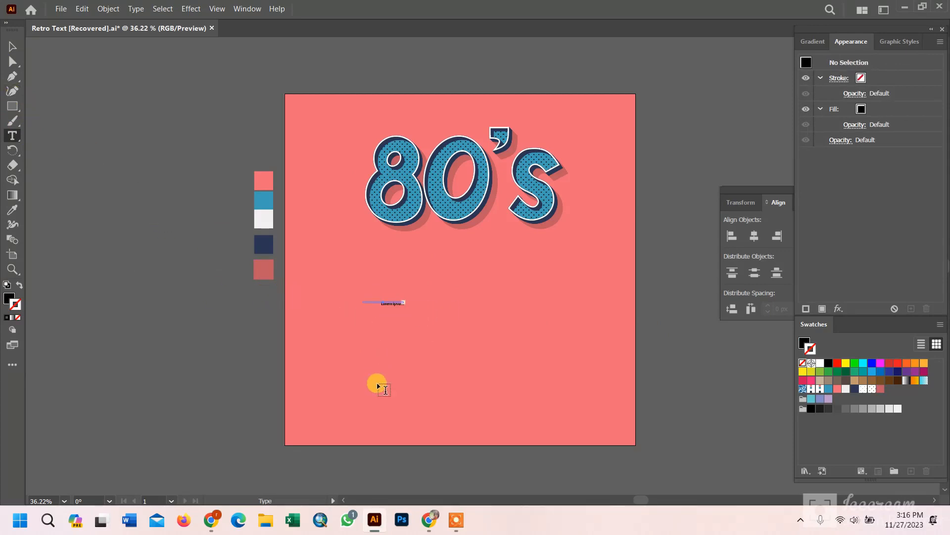
key(ctrl+z)
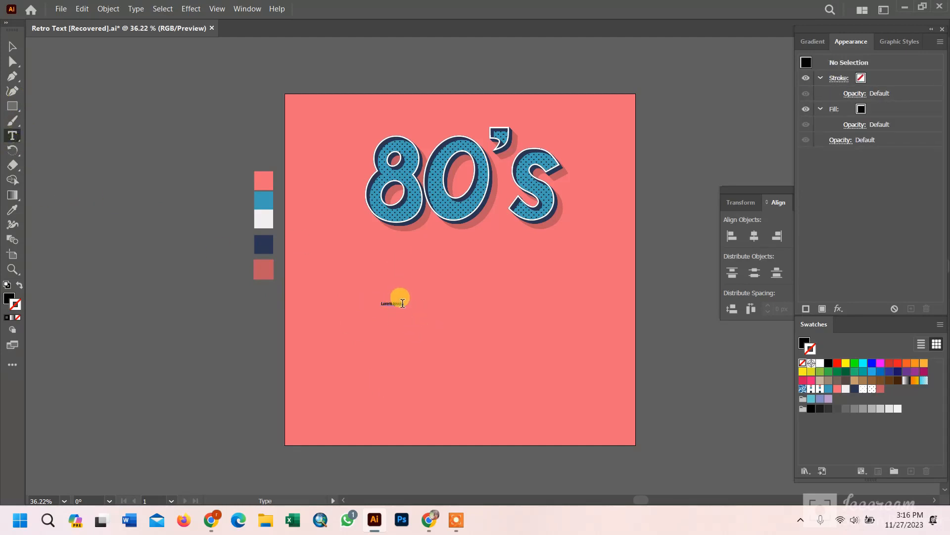
drag(403, 303, 372, 311)
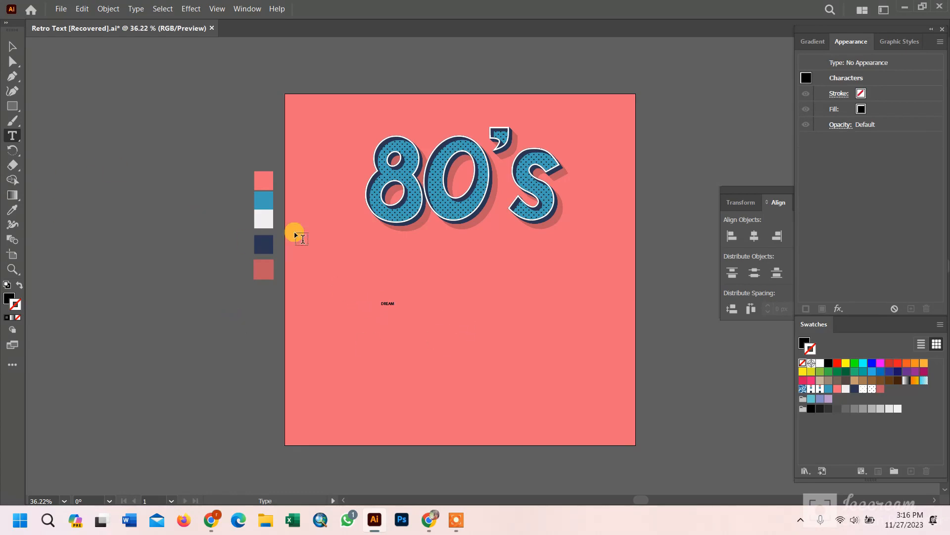
click(8, 51)
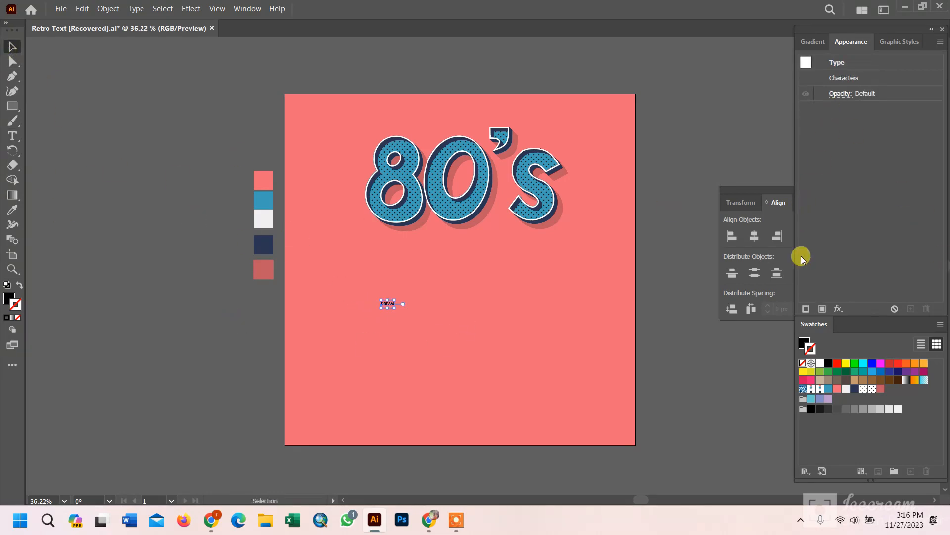
Step: Set the font size of the DREAM text to 200 pt
click(246, 9)
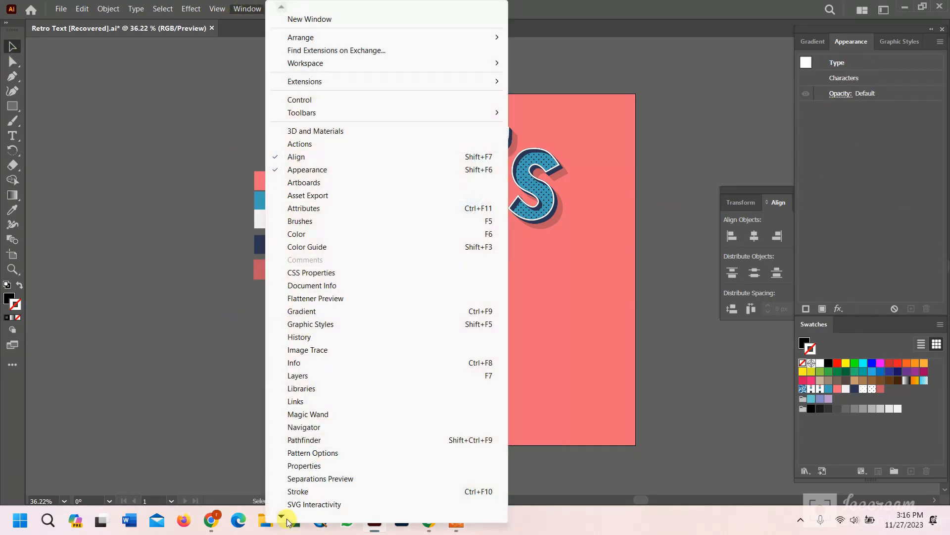
mouse_move(282, 517)
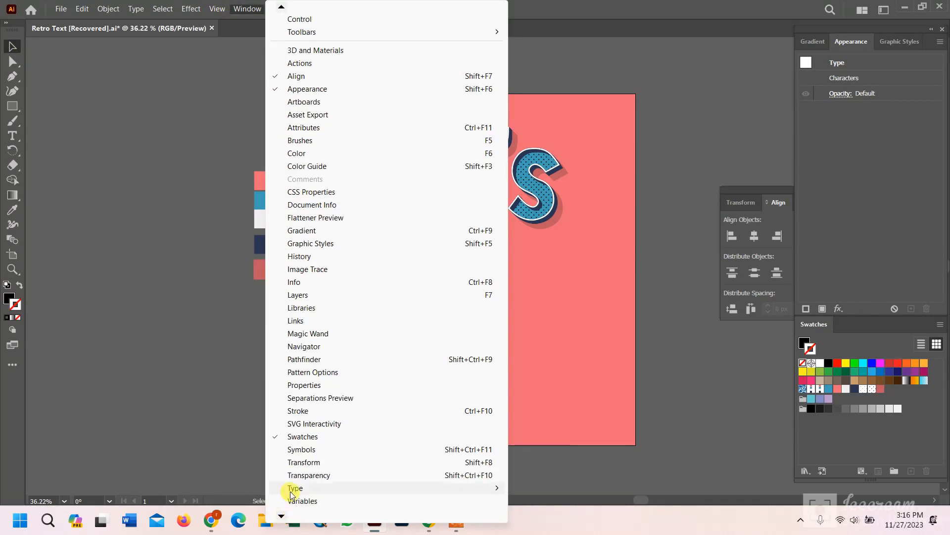
mouse_move(379, 490)
click(570, 410)
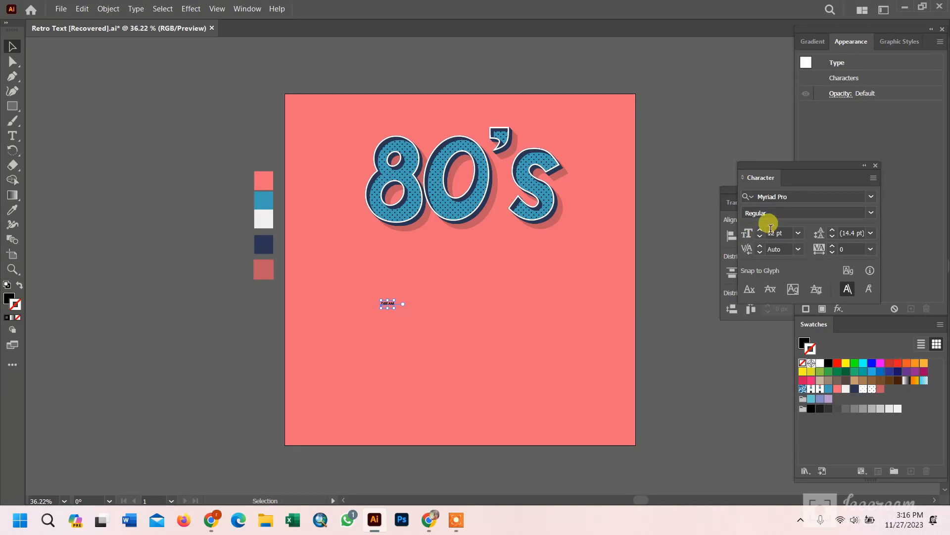
double_click(771, 231)
text(2)
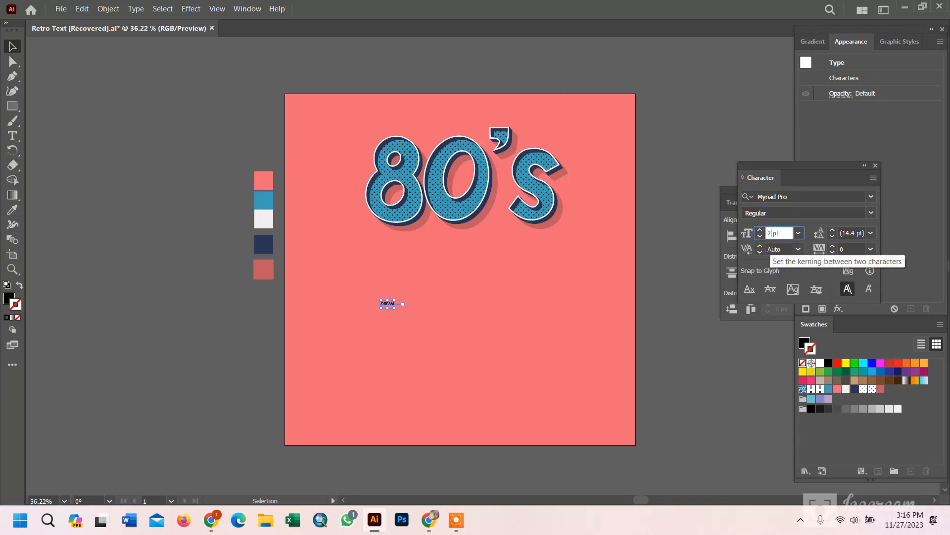
text(00)
key(Return)
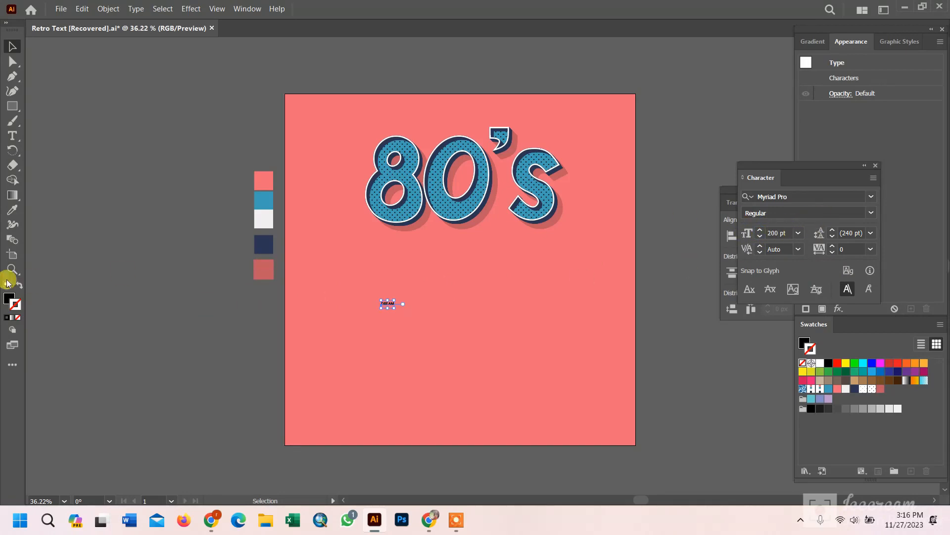
Step: Search the font list for "ar" and apply Arial to the DREAM text
click(869, 198)
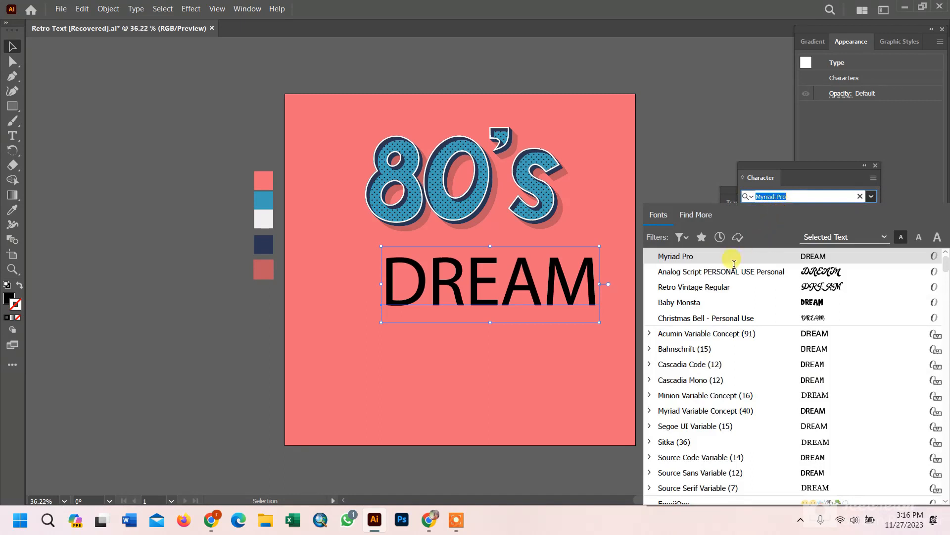
text(ar)
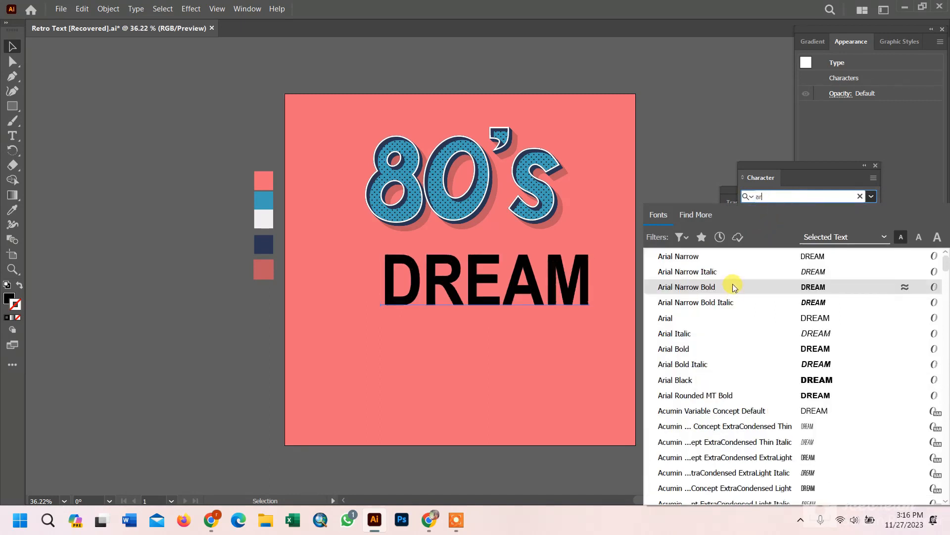
click(703, 321)
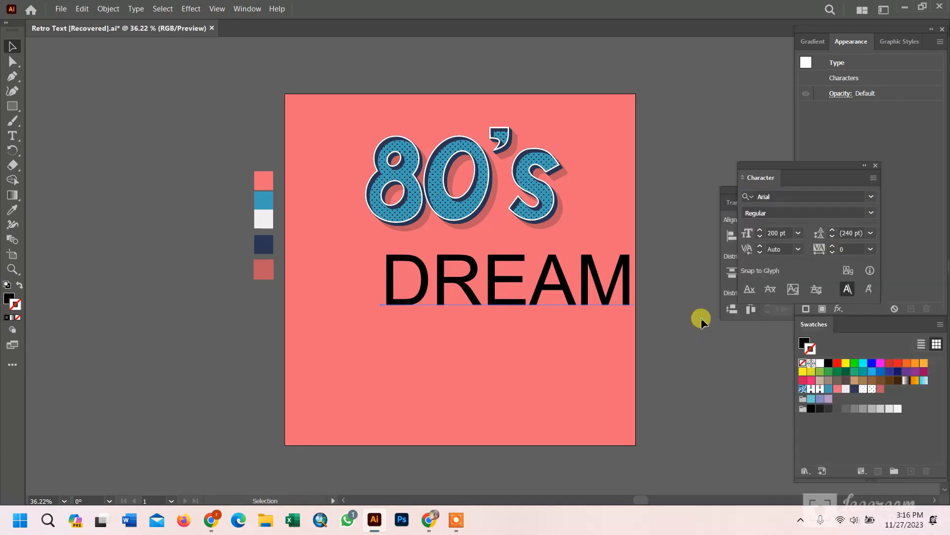
Step: Try to change the font style of the DREAM text to Bold
click(871, 213)
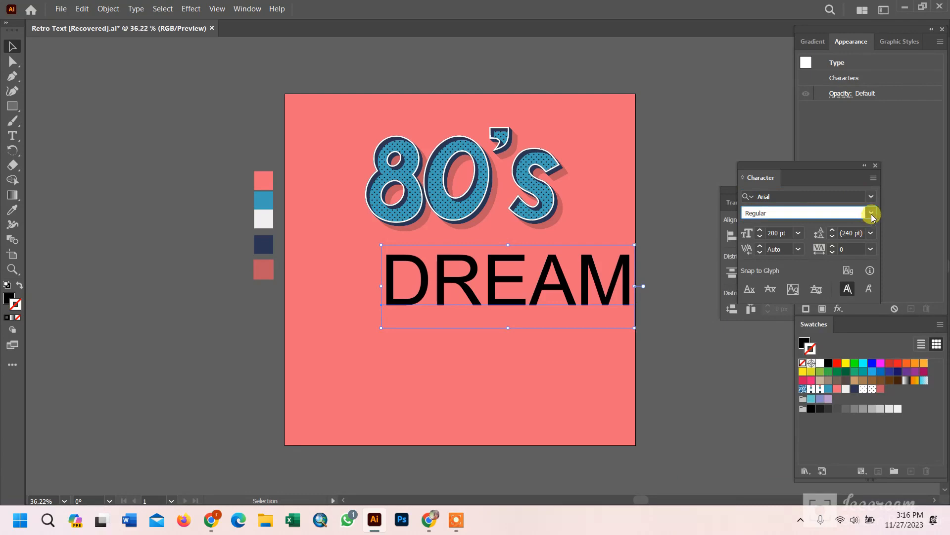
click(872, 215)
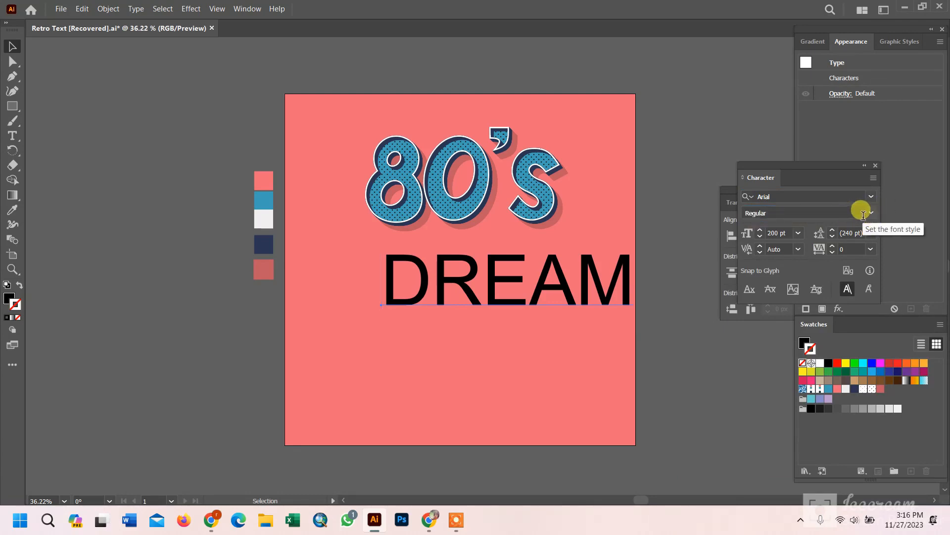
click(457, 520)
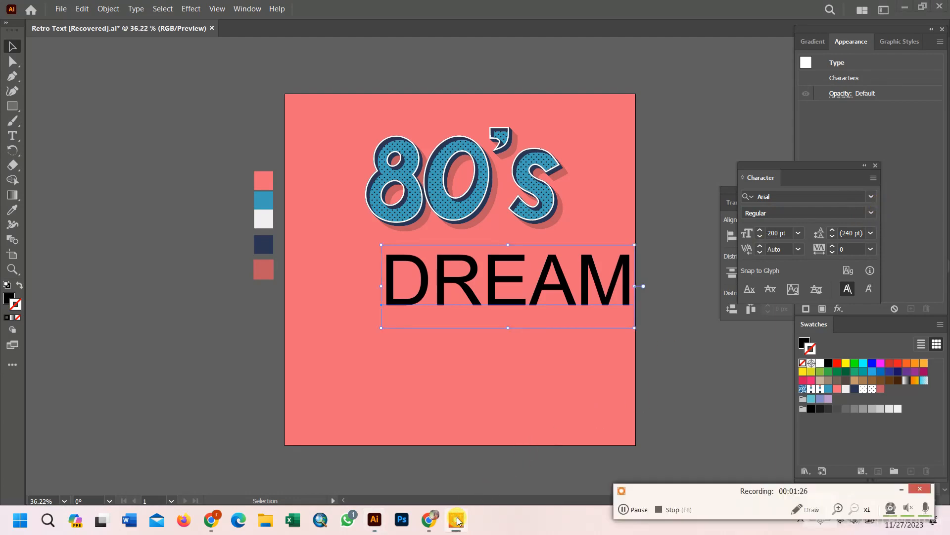
click(624, 509)
click(871, 213)
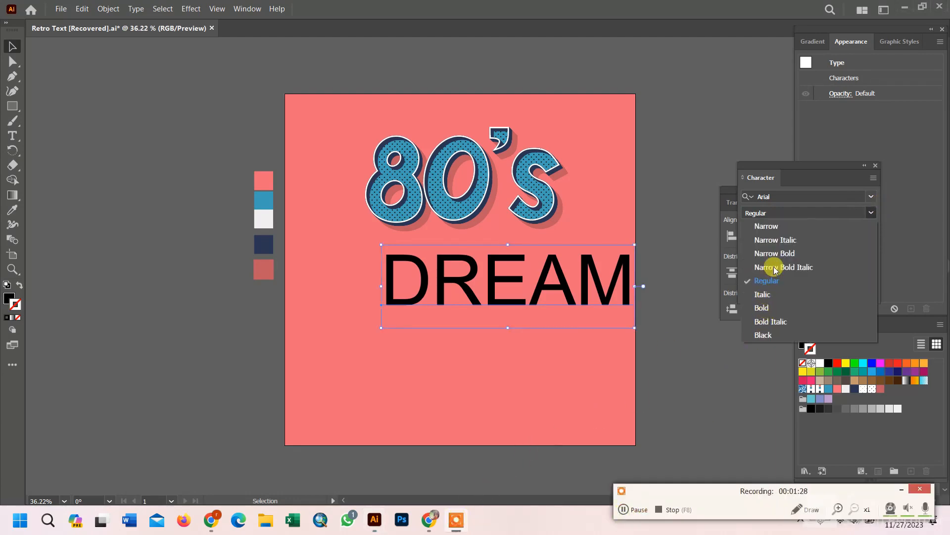
click(762, 308)
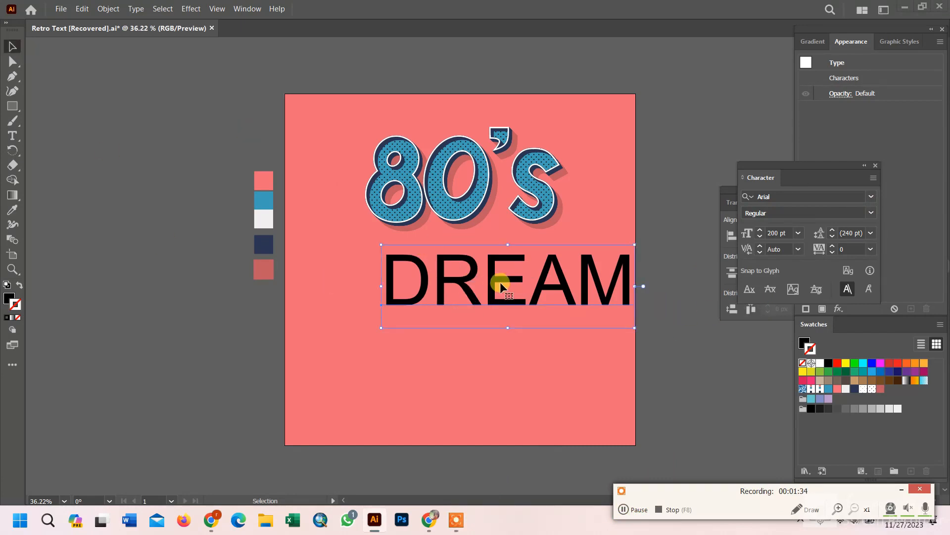
Step: Move the DREAM text down to the horizontal centre of the artboard and set its character fill to None
drag(499, 281, 496, 318)
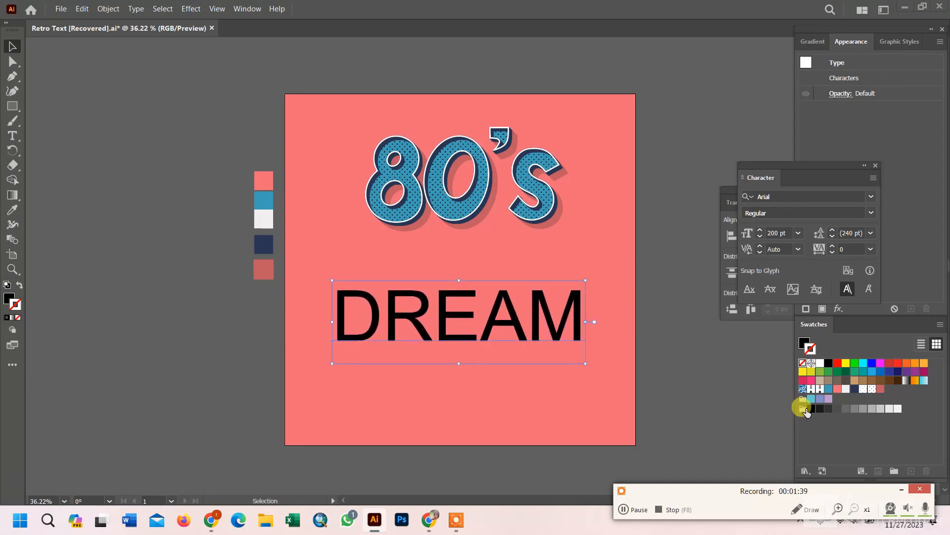
click(853, 43)
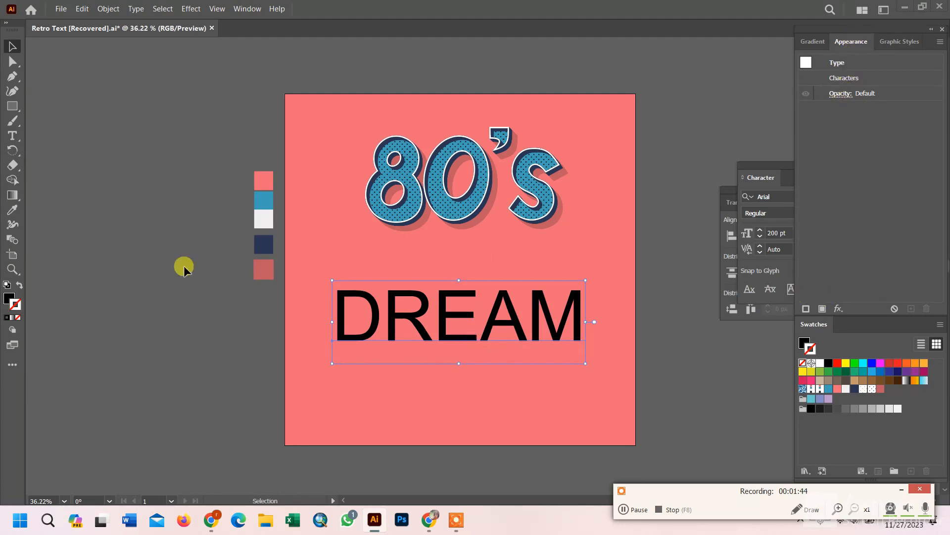
click(9, 297)
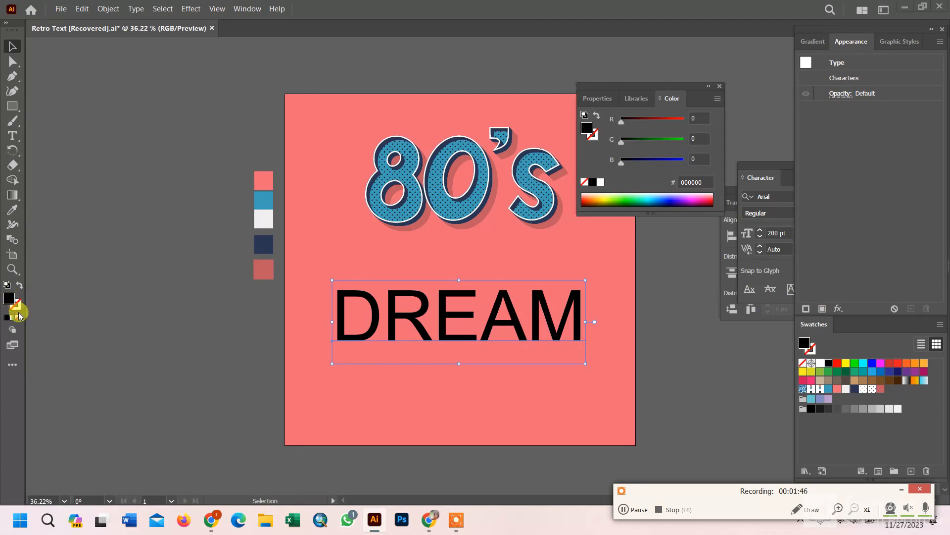
click(14, 317)
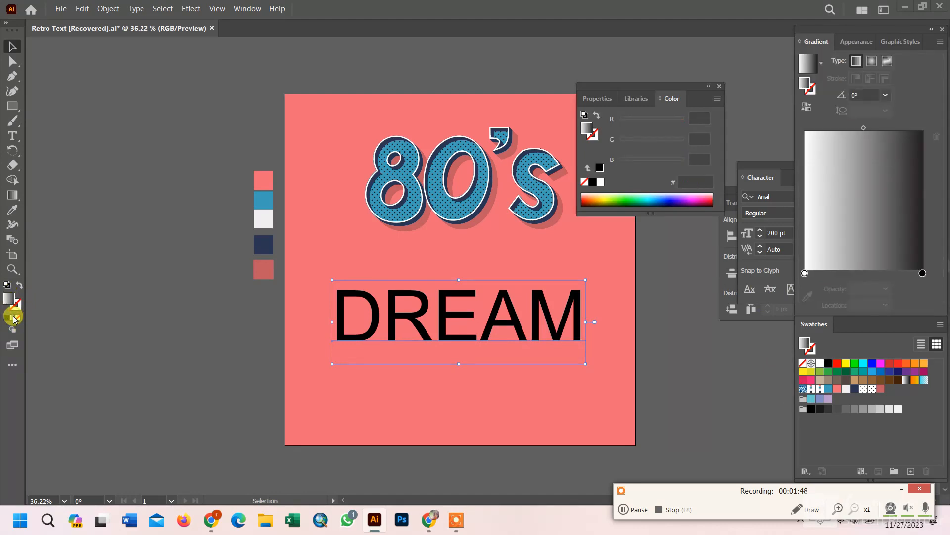
click(852, 42)
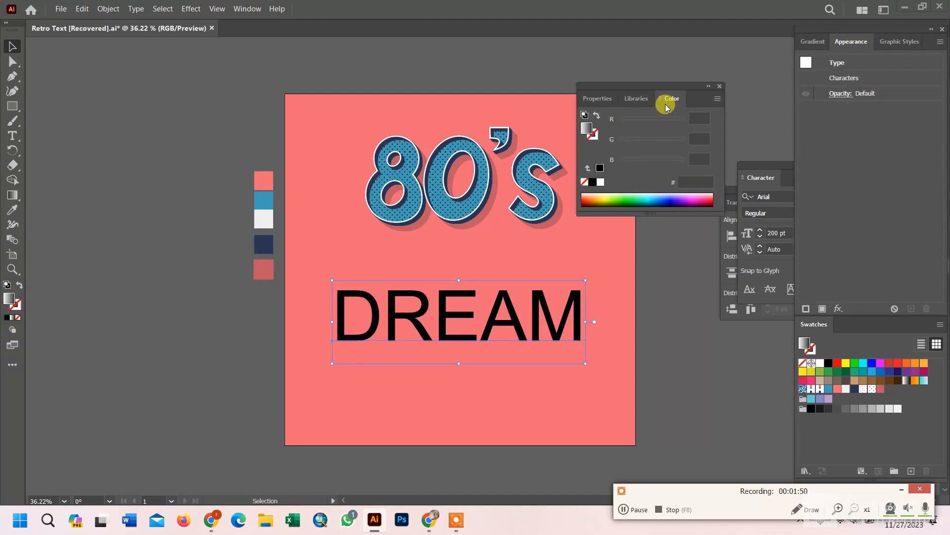
click(18, 318)
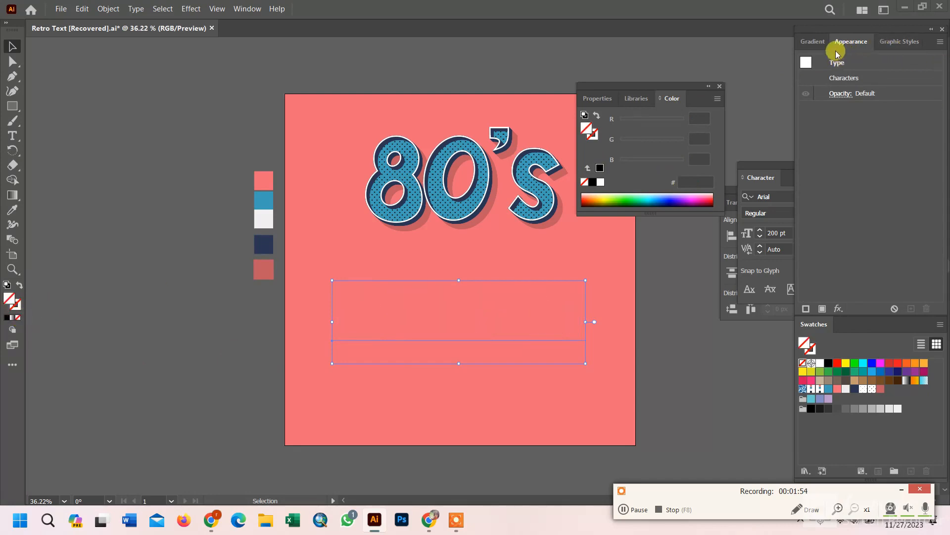
Step: Add a new fill to the DREAM text's appearance and close the floating colour settings
click(824, 308)
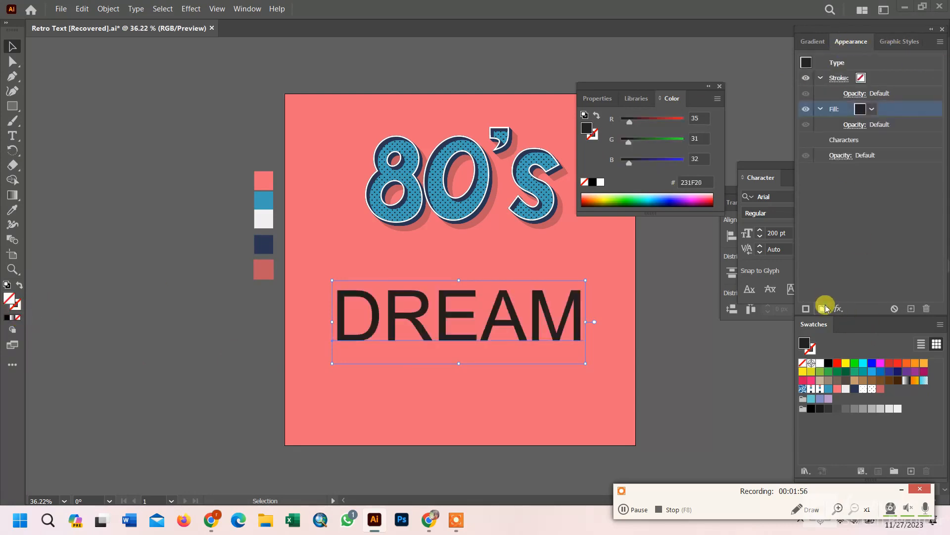
click(866, 110)
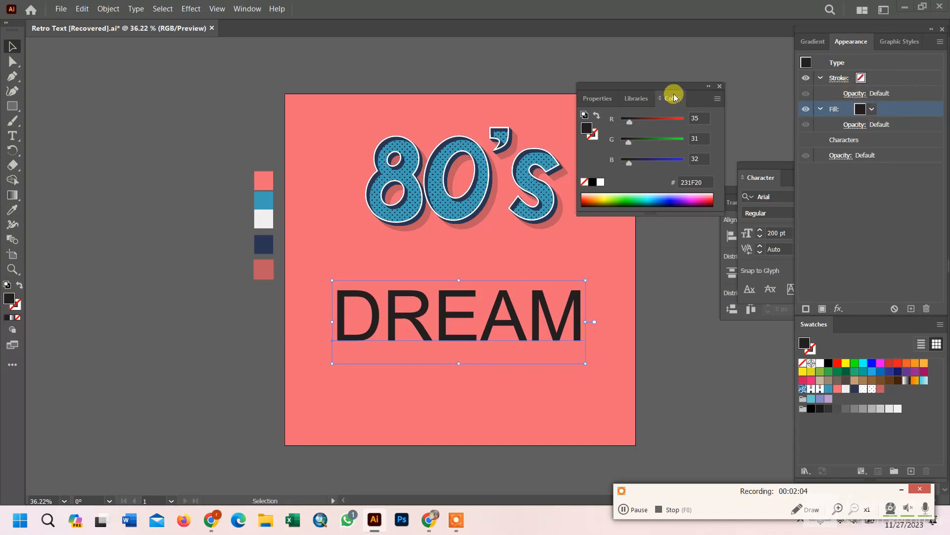
click(719, 86)
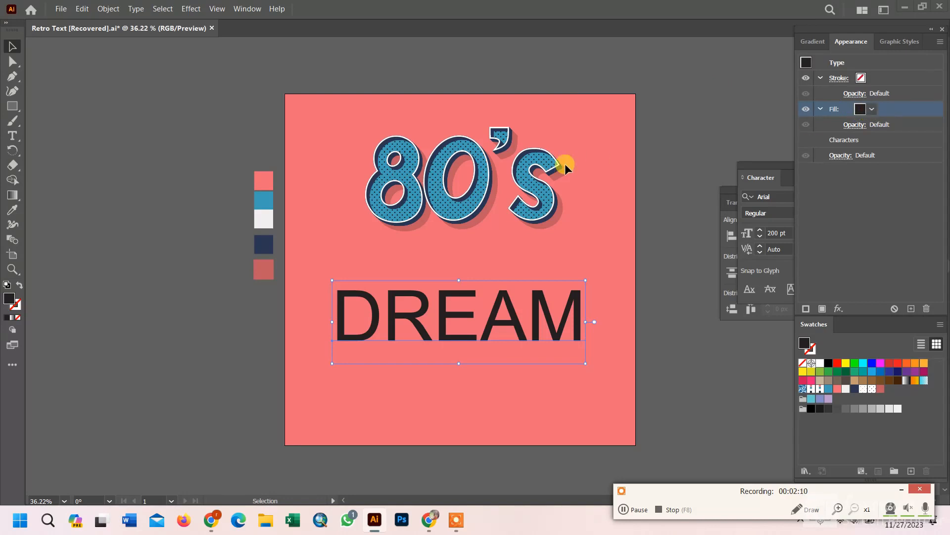
click(622, 509)
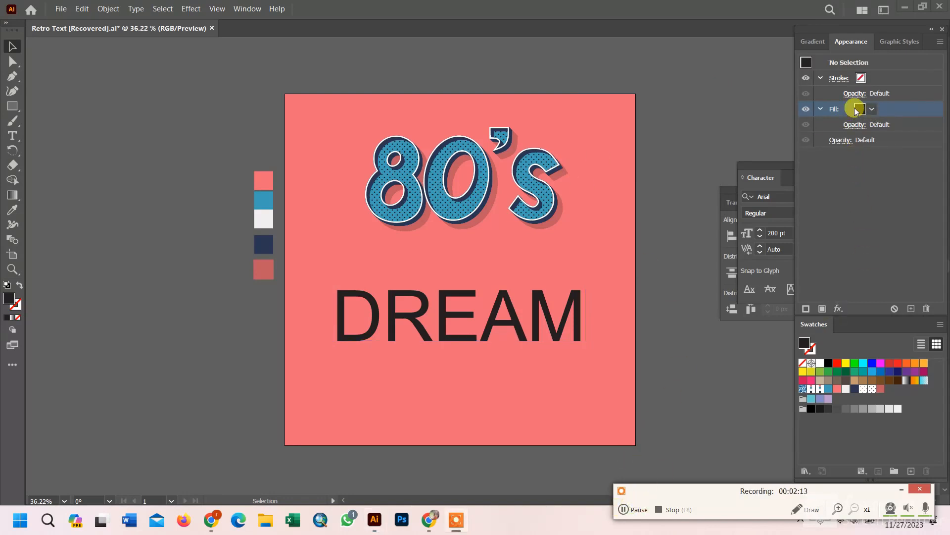
click(859, 110)
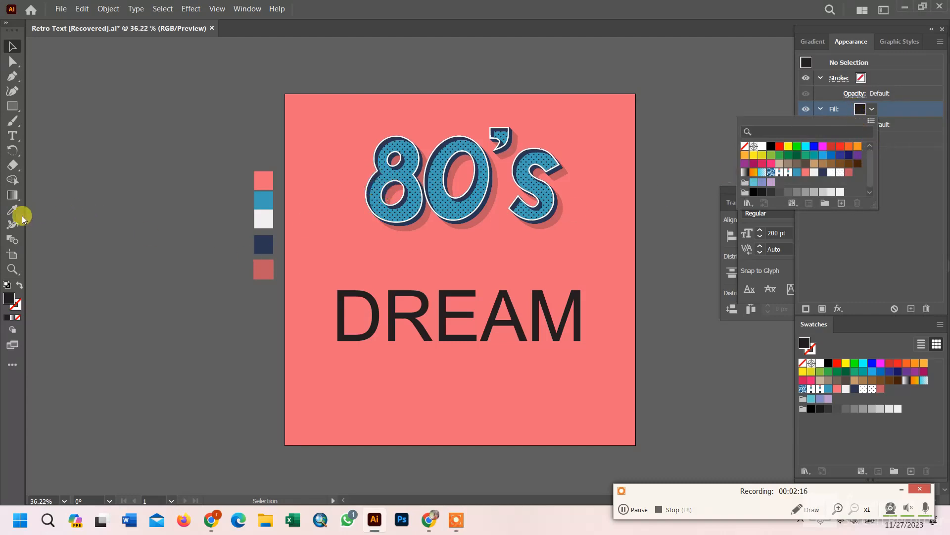
click(797, 173)
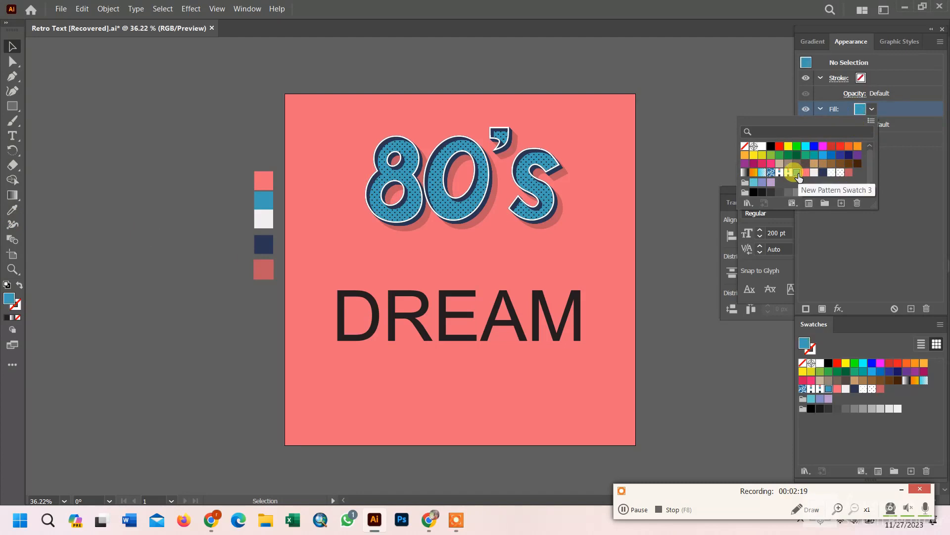
click(906, 107)
Step: Select the DREAM text and set its new appearance fill to the blue swatch matching the 80's lettering
click(494, 320)
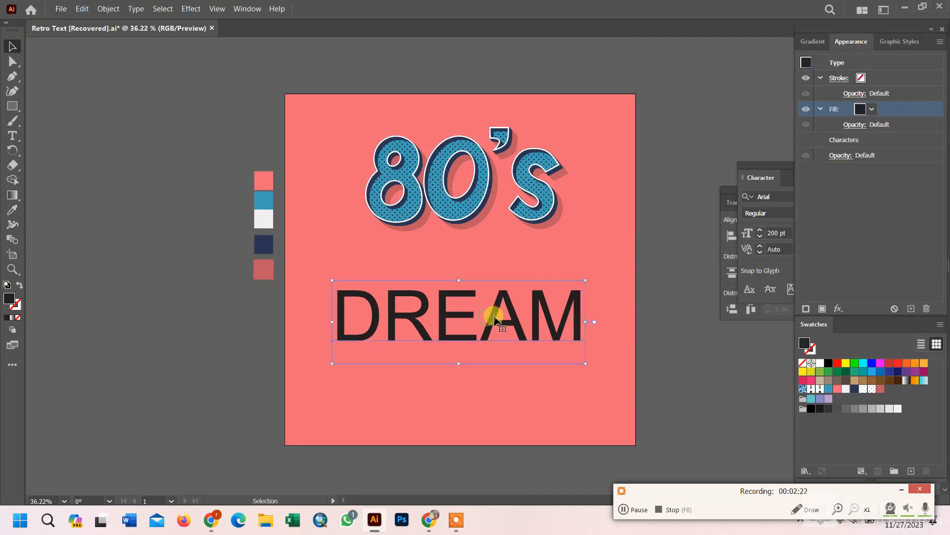
click(861, 109)
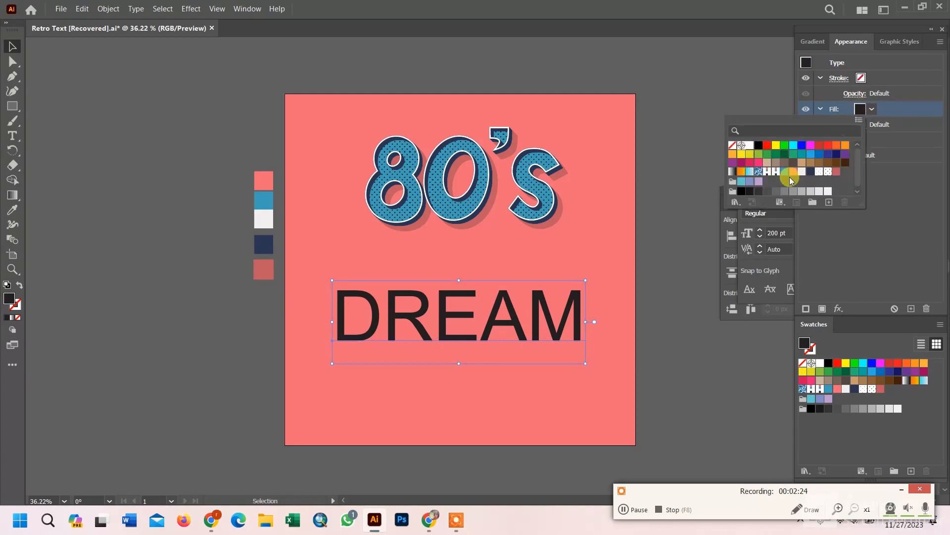
click(786, 172)
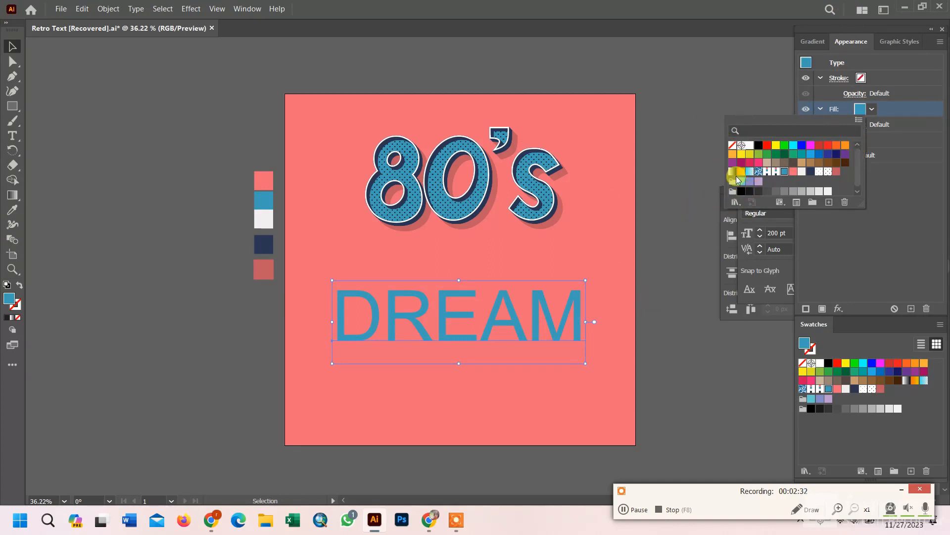
click(704, 64)
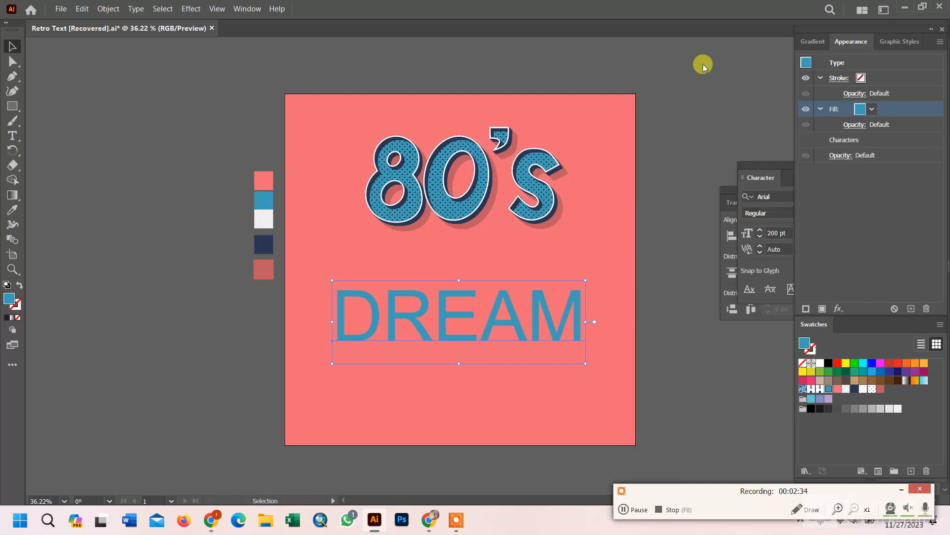
Step: Set the DREAM text's appearance stroke to white with a weight of 3 pt
click(837, 80)
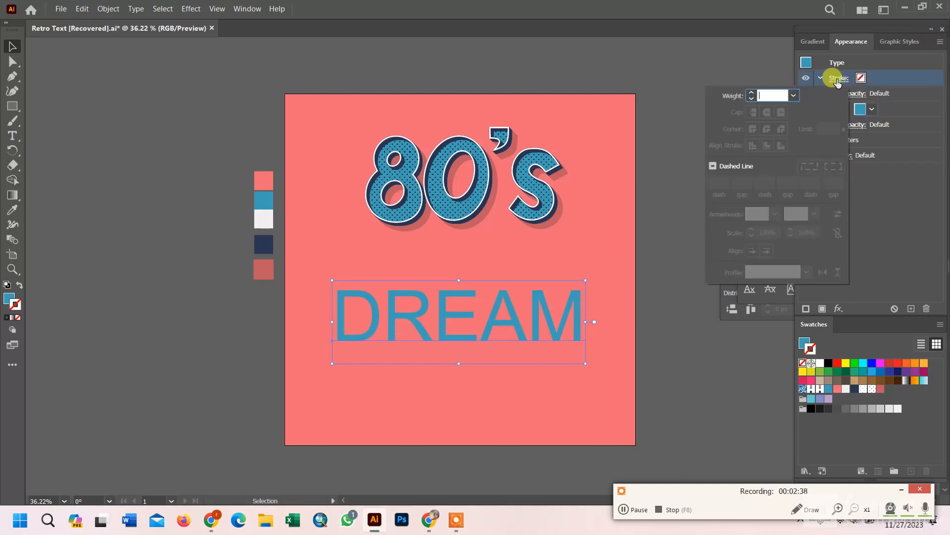
click(861, 80)
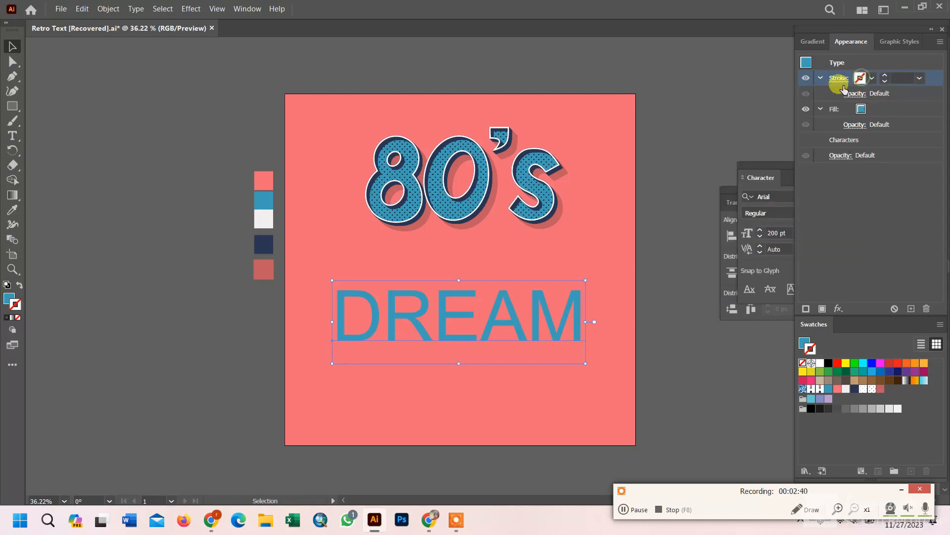
click(872, 79)
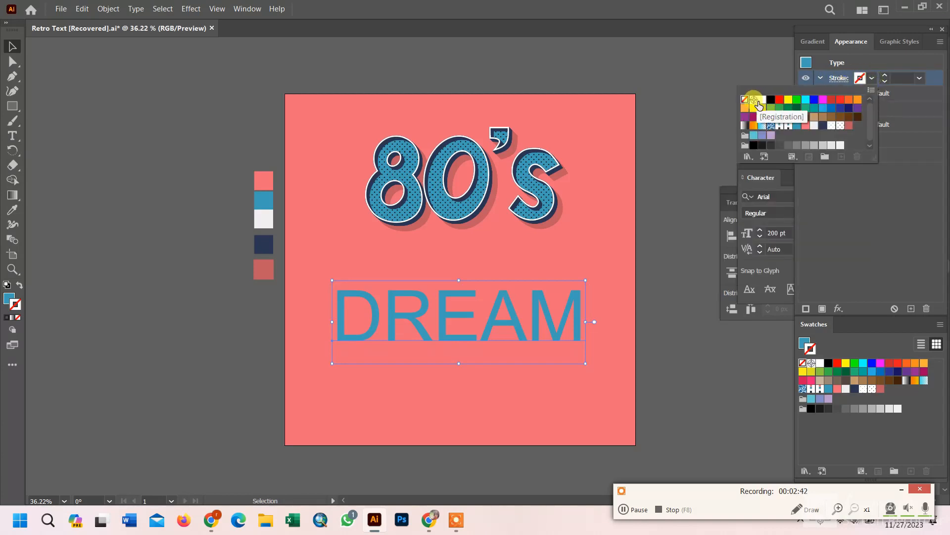
click(763, 99)
click(900, 77)
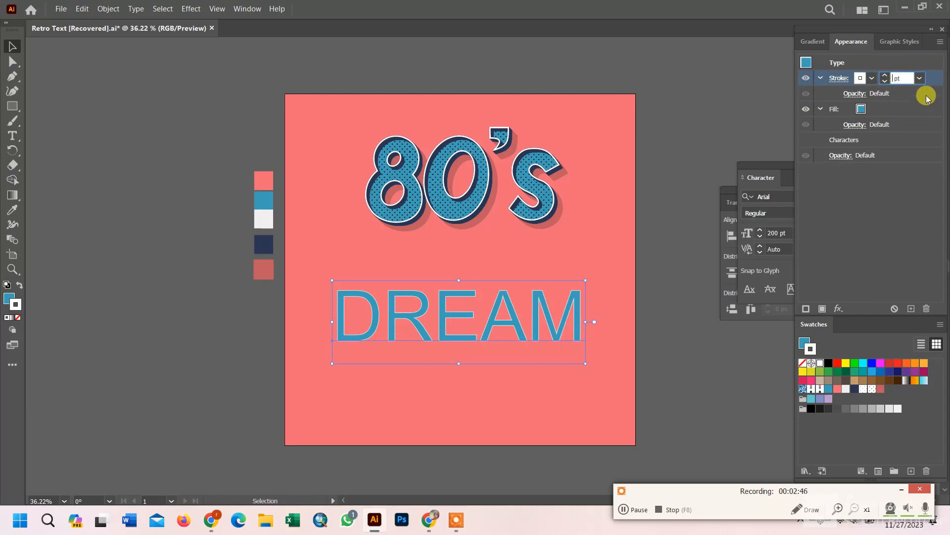
text(3)
click(927, 90)
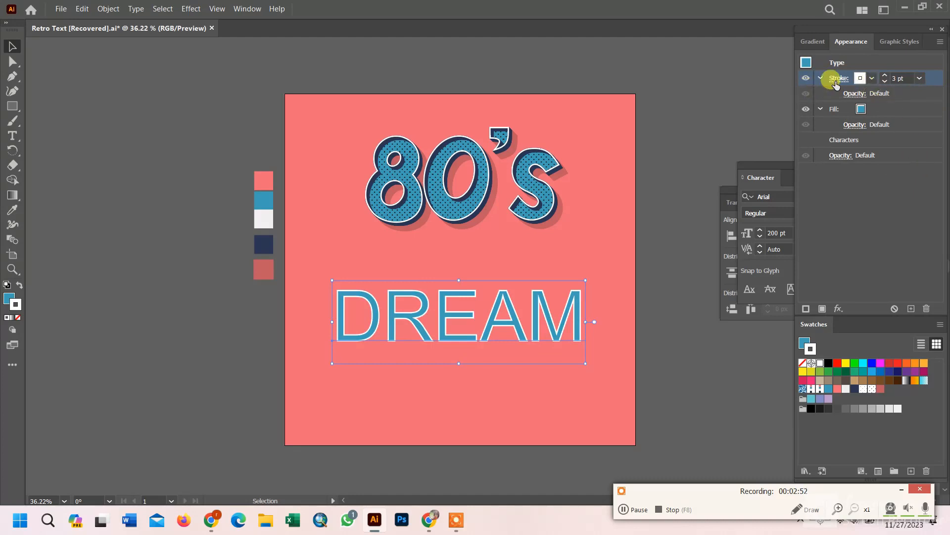
click(935, 80)
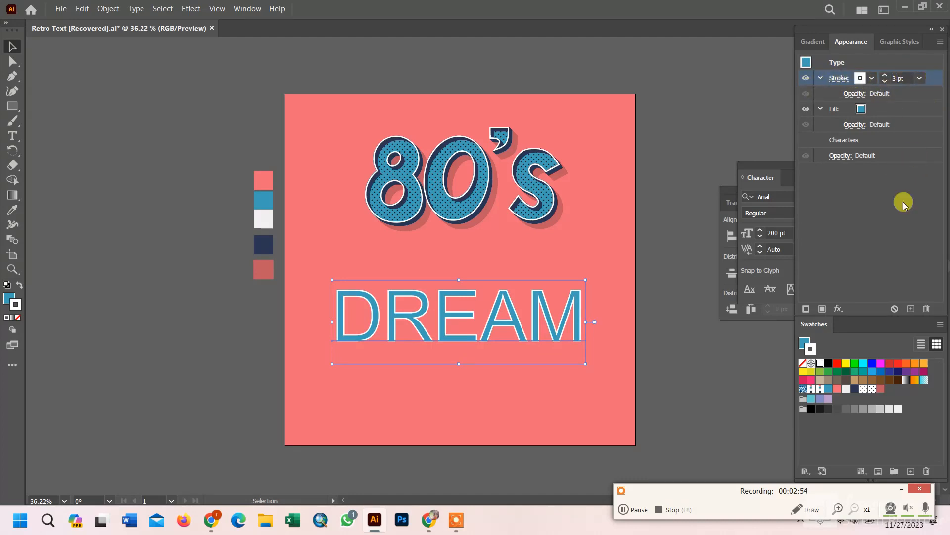
Step: Duplicate the DREAM text's white stroke and set the lower stroke to the dark navy swatch
click(911, 309)
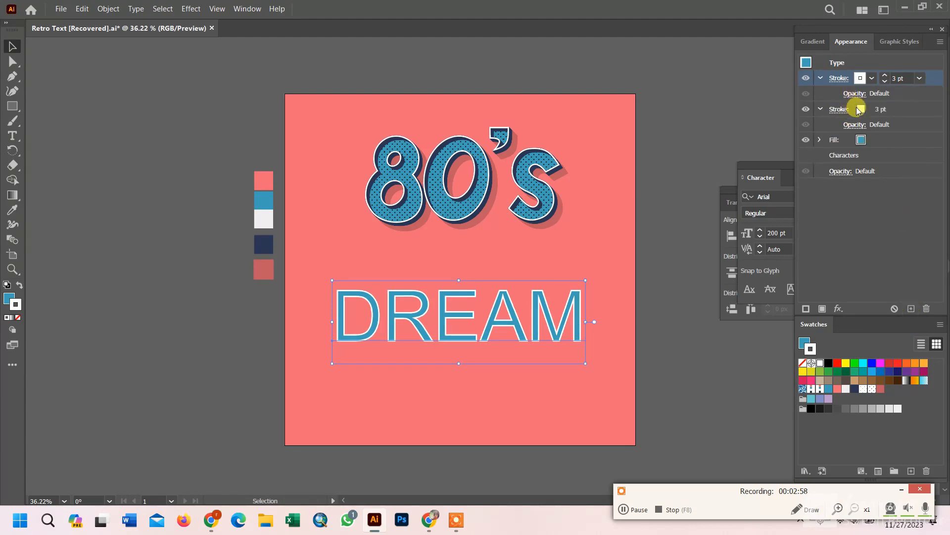
click(859, 110)
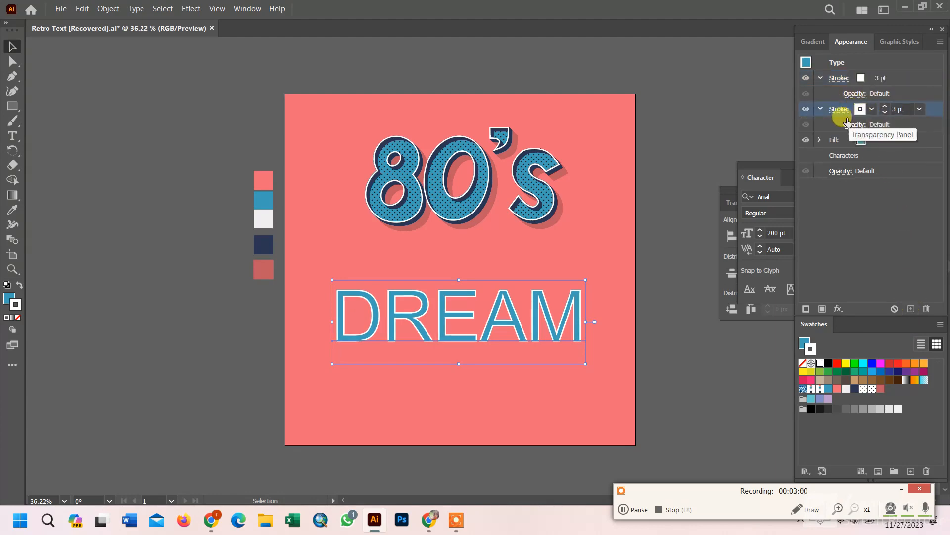
click(872, 110)
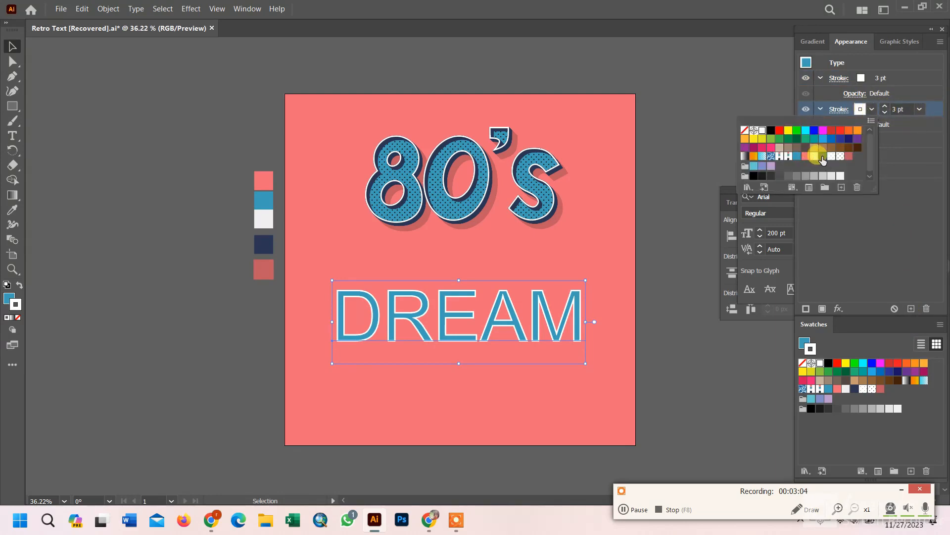
click(821, 156)
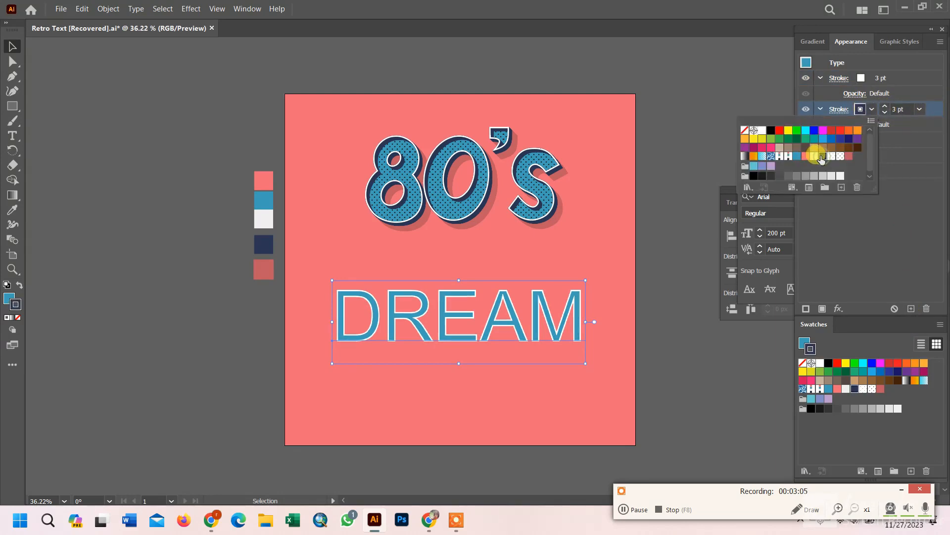
click(929, 110)
Step: Start a Transform effect on the navy stroke with horizontal and vertical moves of 1 px and turn on its preview
click(838, 309)
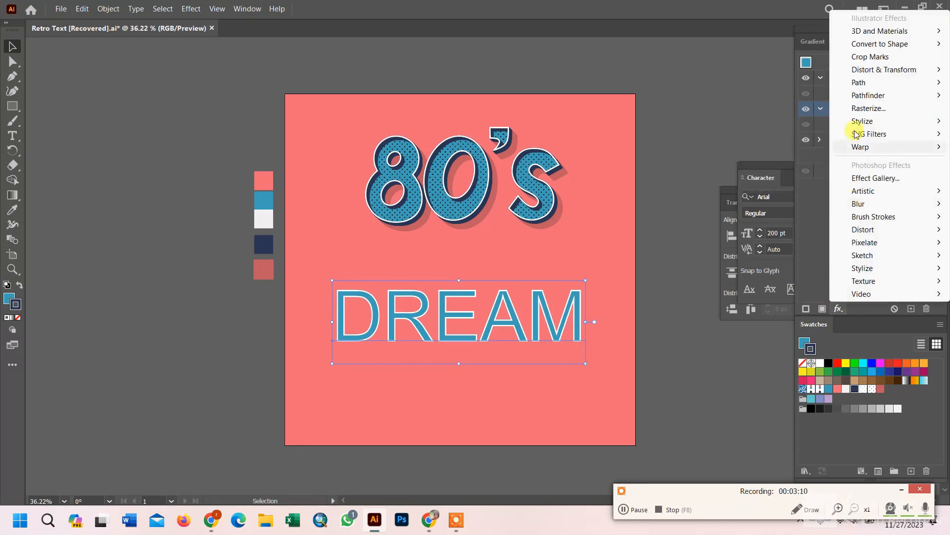
mouse_move(891, 72)
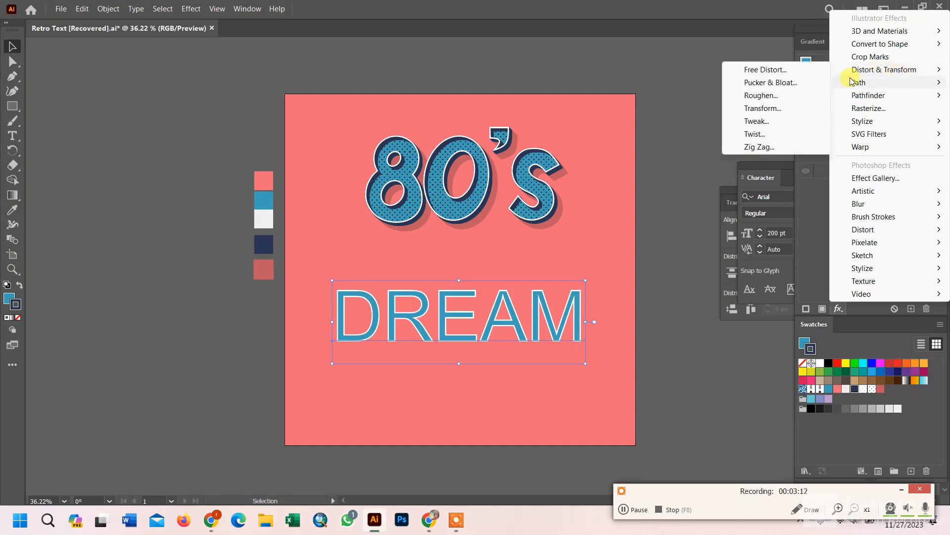
click(772, 108)
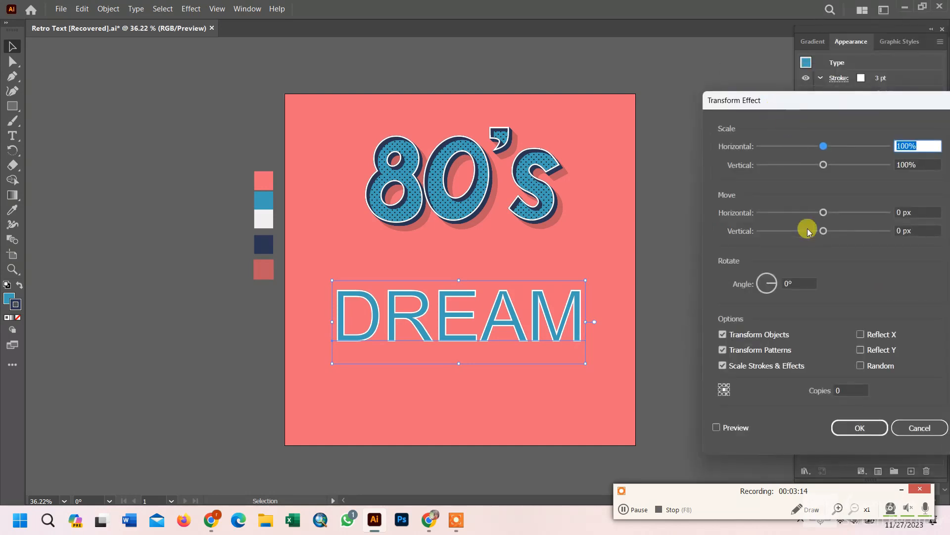
double_click(903, 212)
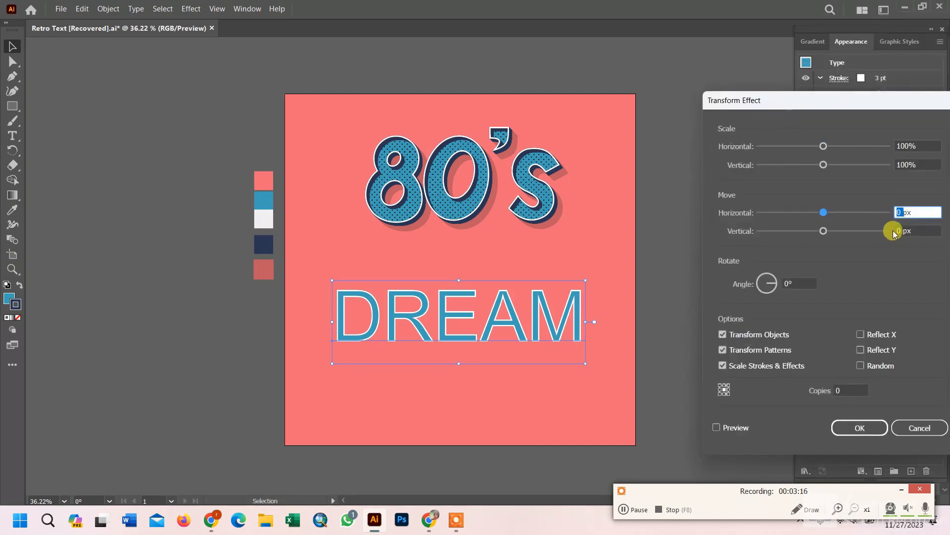
text(1)
double_click(902, 230)
text(1)
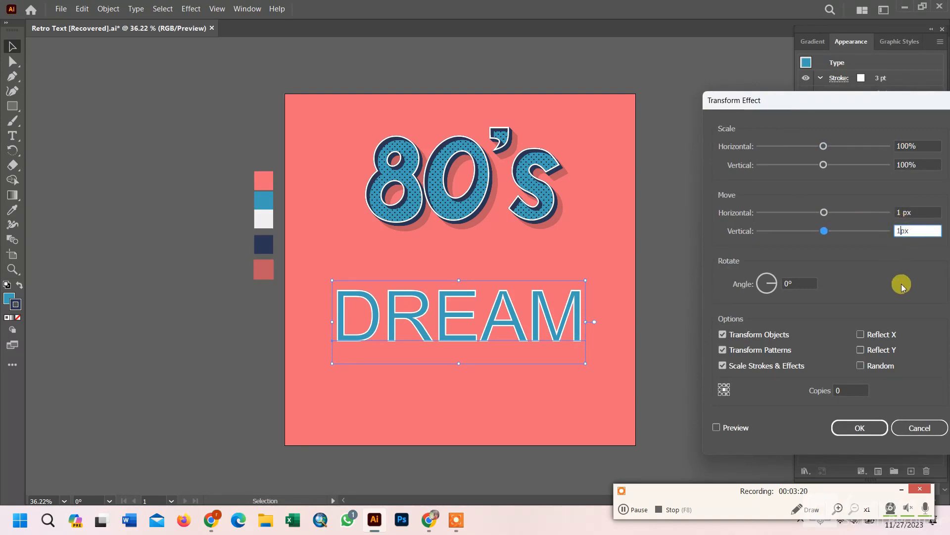
click(715, 426)
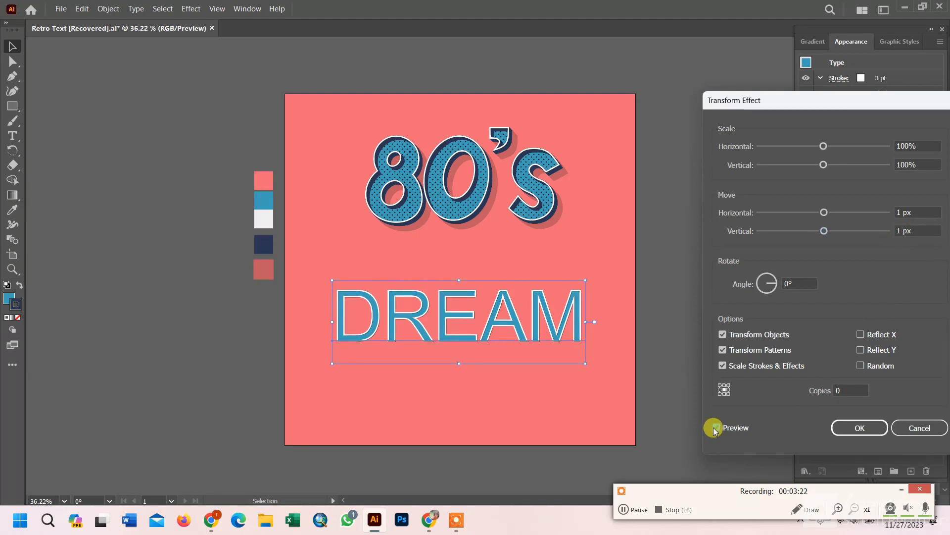
Step: Try the Transform effect with 30 copies and with 20 copies, toggling the preview to compare
drag(848, 390, 818, 391)
click(638, 509)
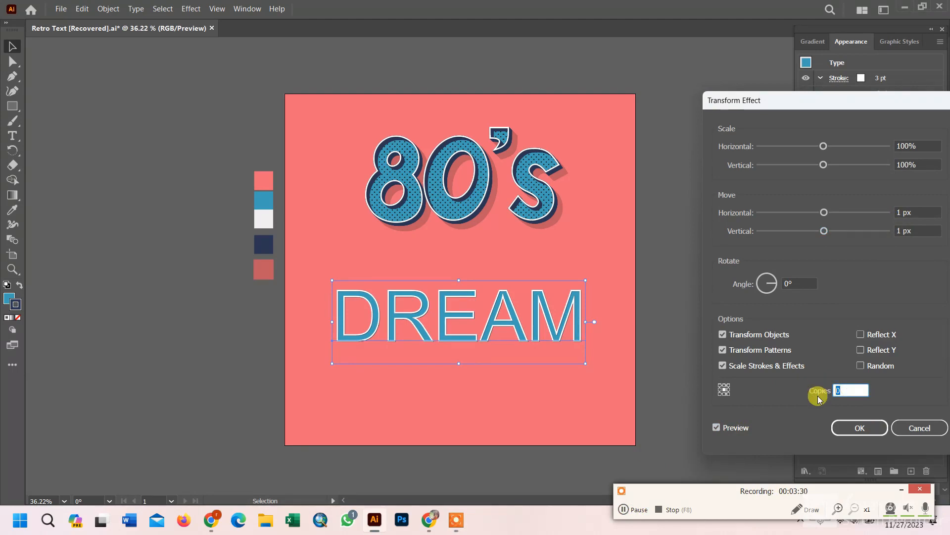
text(30)
click(717, 428)
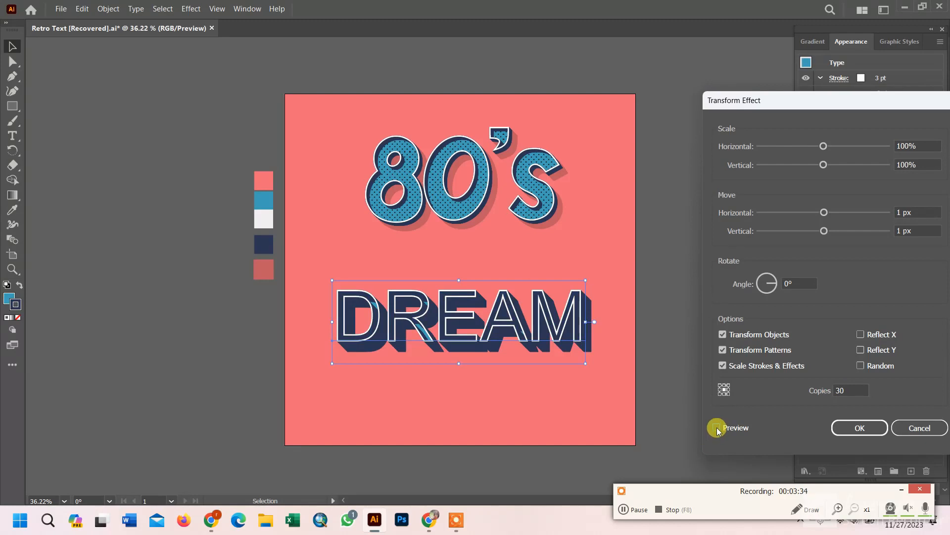
click(843, 390)
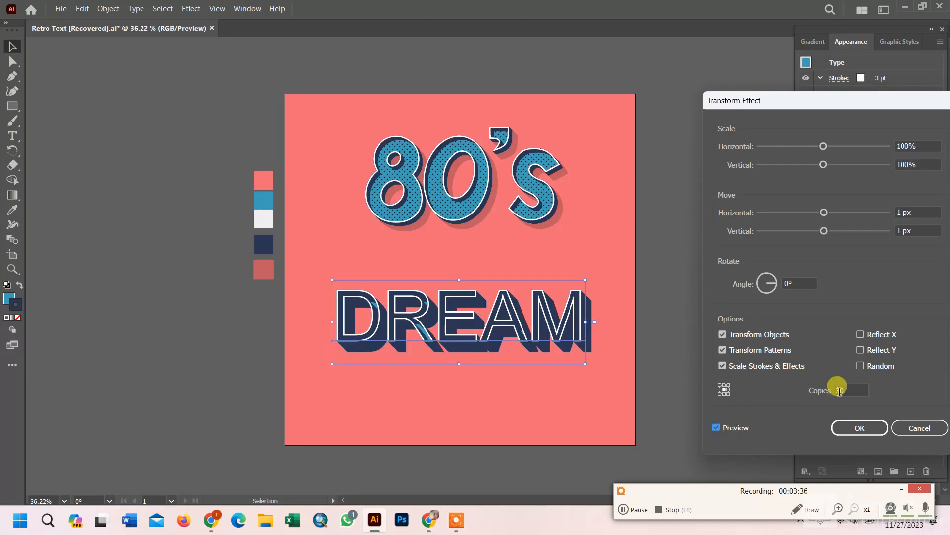
double_click(839, 390)
text(20)
click(717, 429)
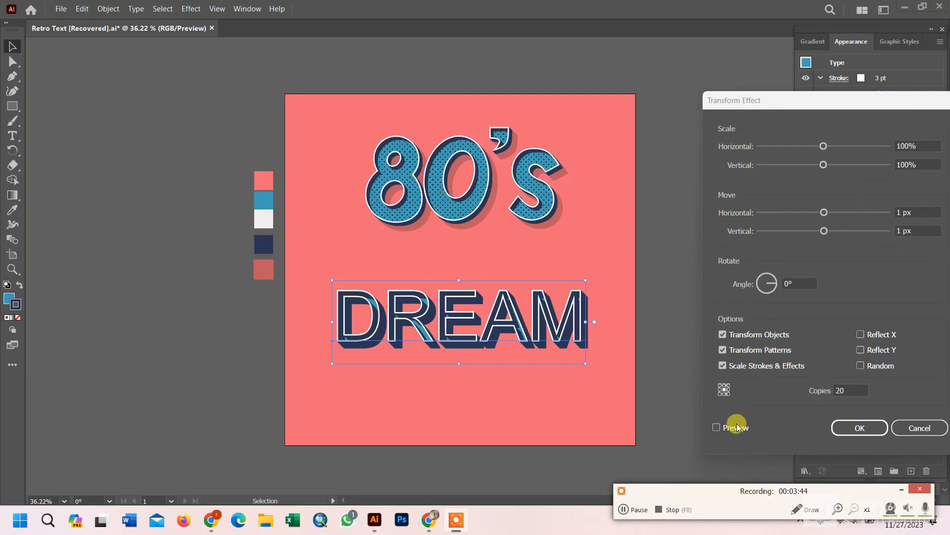
click(717, 428)
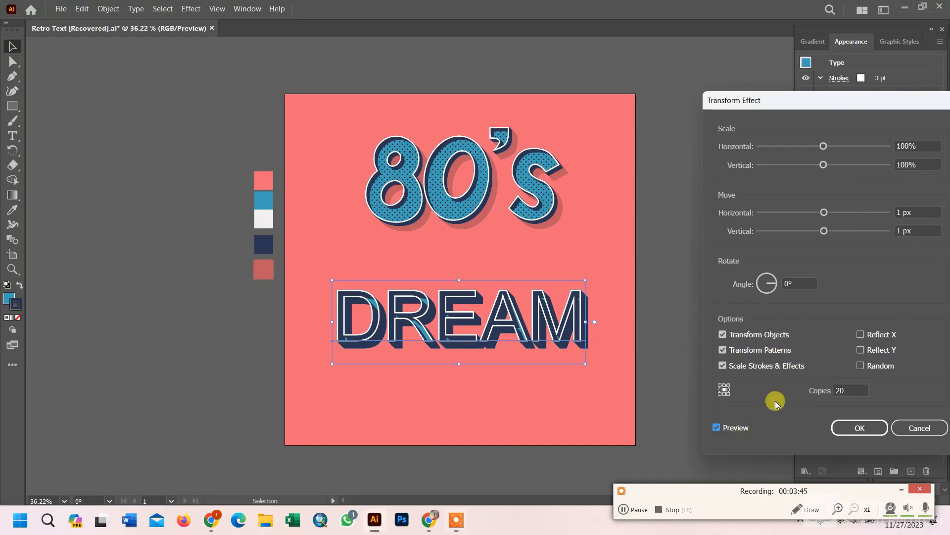
Step: Set the Transform effect's horizontal and vertical moves to 0.1 px each
double_click(897, 212)
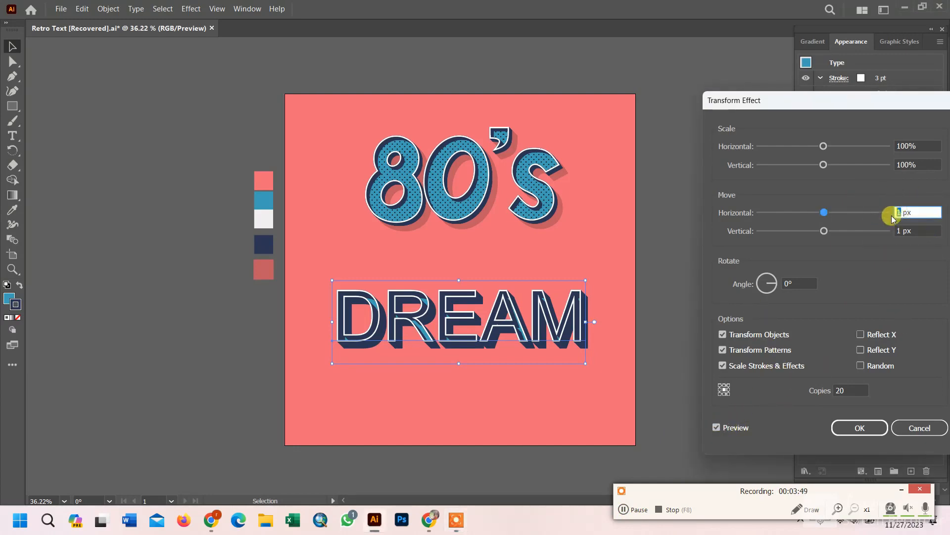
text(0.)
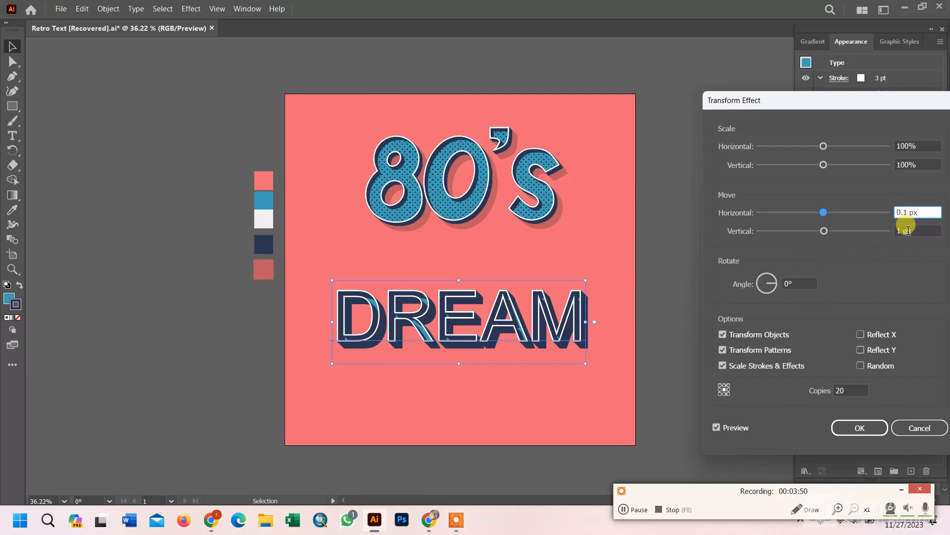
double_click(900, 231)
text(0)
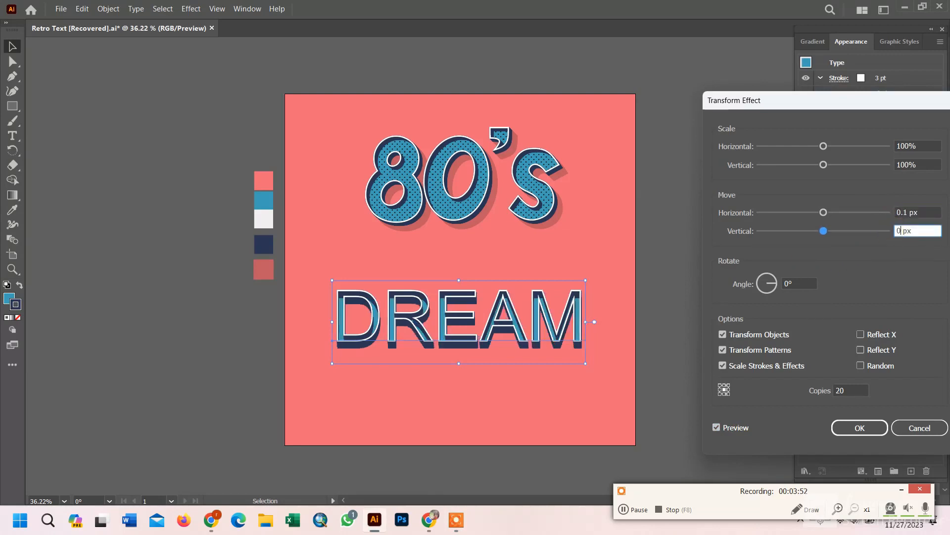
text(.1)
Step: Set the Transform effect to 80 copies, check the preview and apply it to the navy stroke
double_click(844, 390)
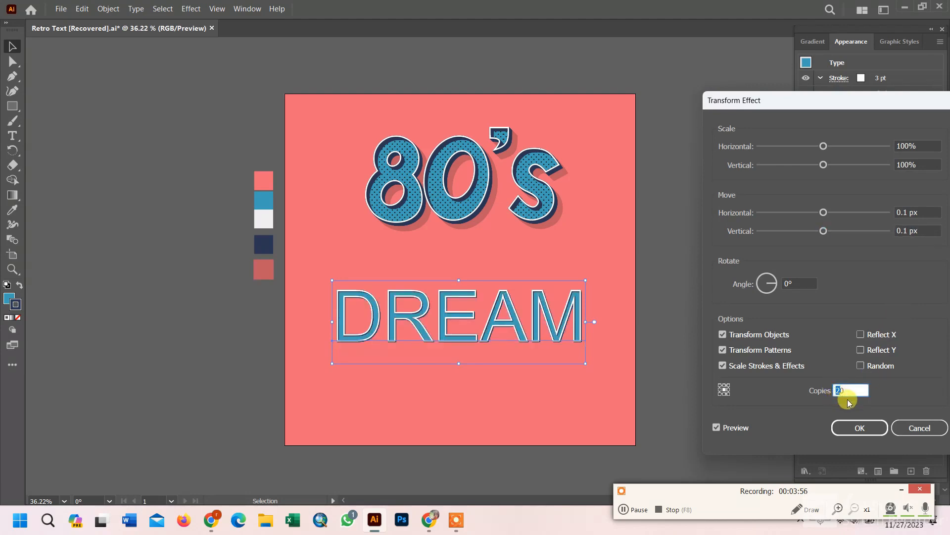
text(80)
click(739, 428)
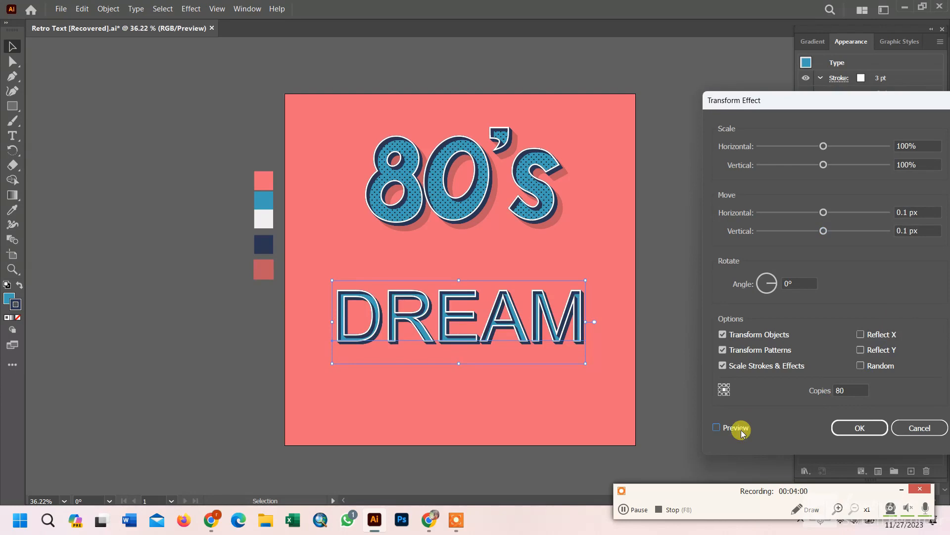
click(839, 425)
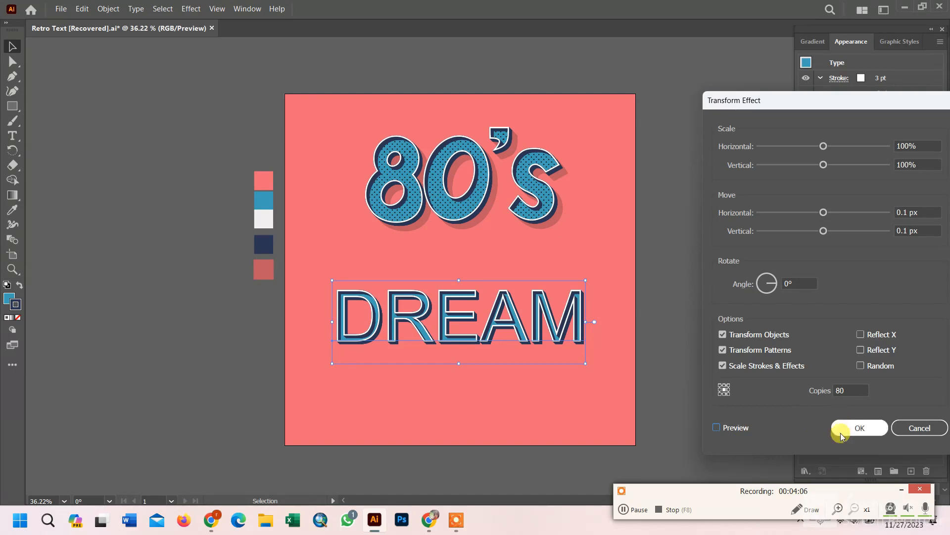
click(724, 428)
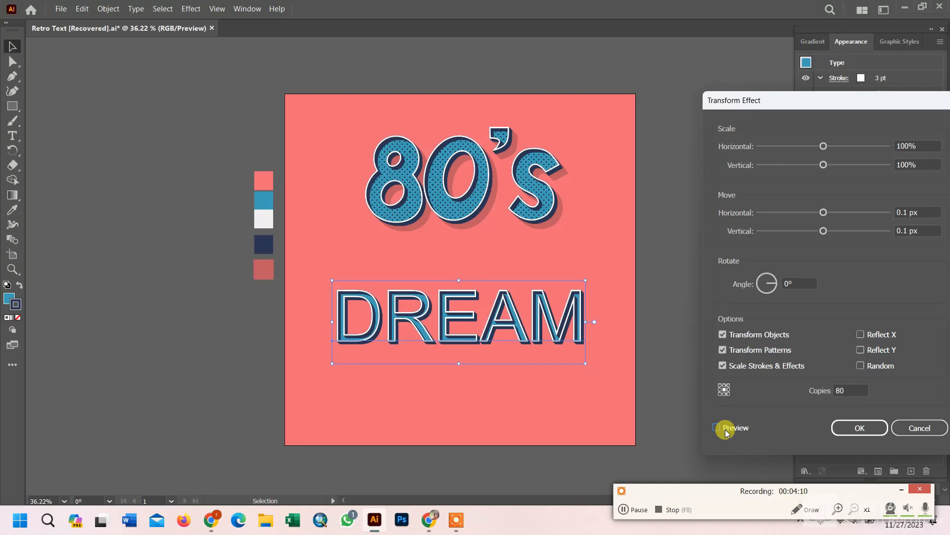
click(725, 431)
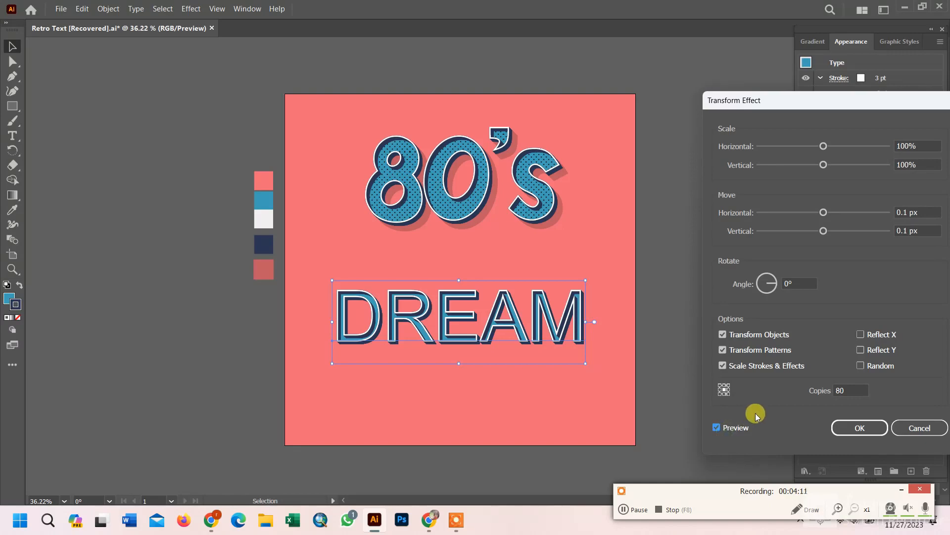
click(860, 428)
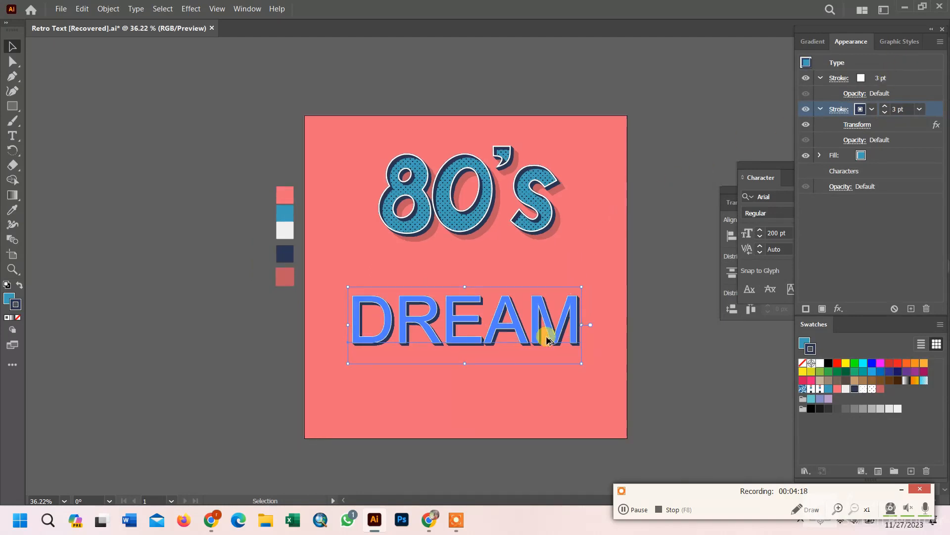
Step: Examine the DREAM text up close to check how the navy extrusion sits against the blue fill and white outline
scroll(536, 317, up, 2)
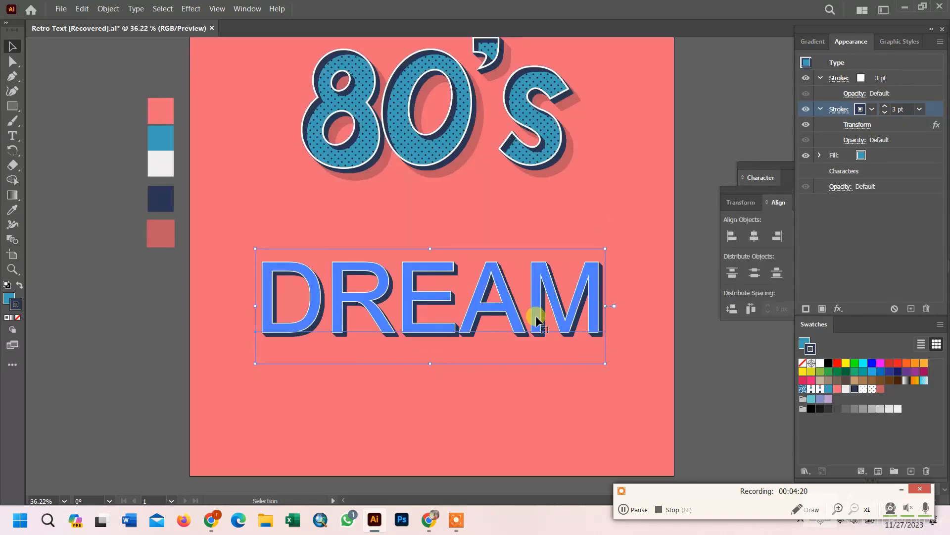
scroll(537, 319, up, 2)
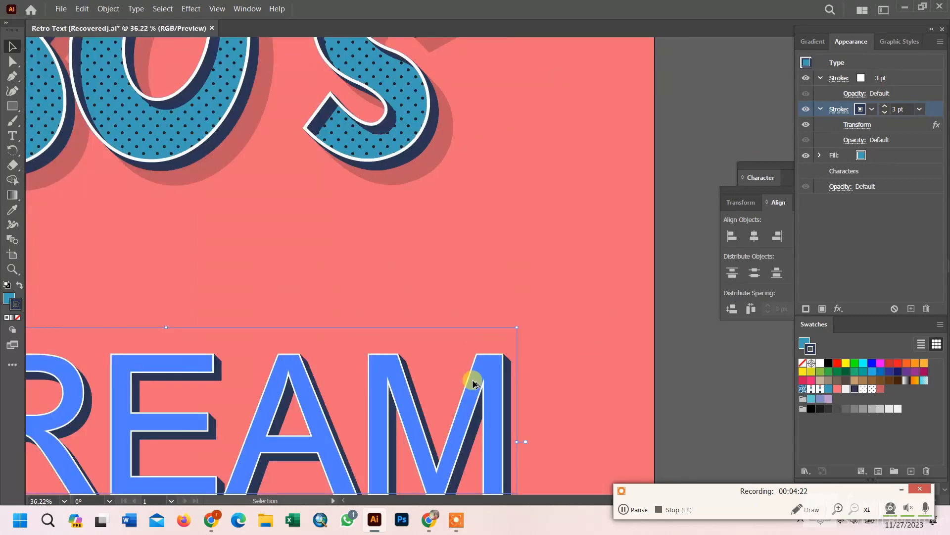
scroll(592, 280, up, 3)
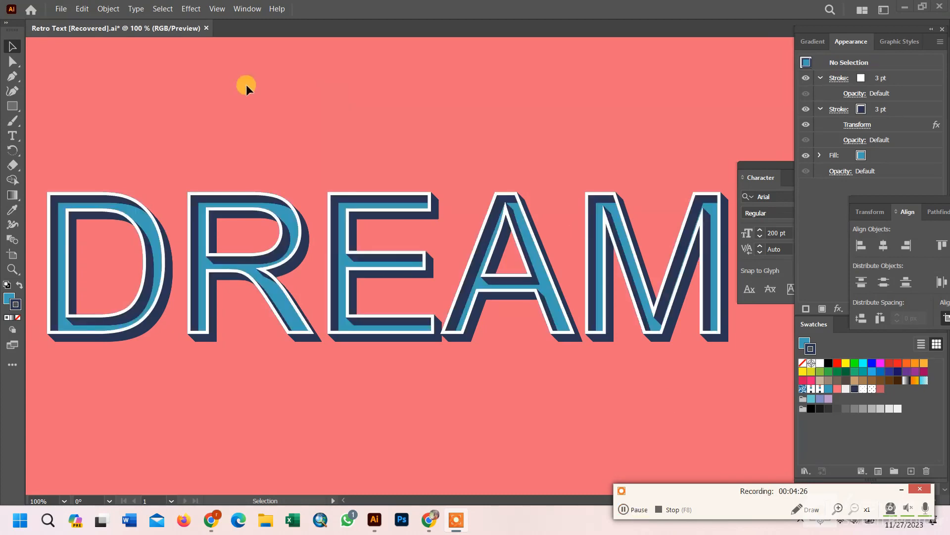
scroll(523, 142, up, 1)
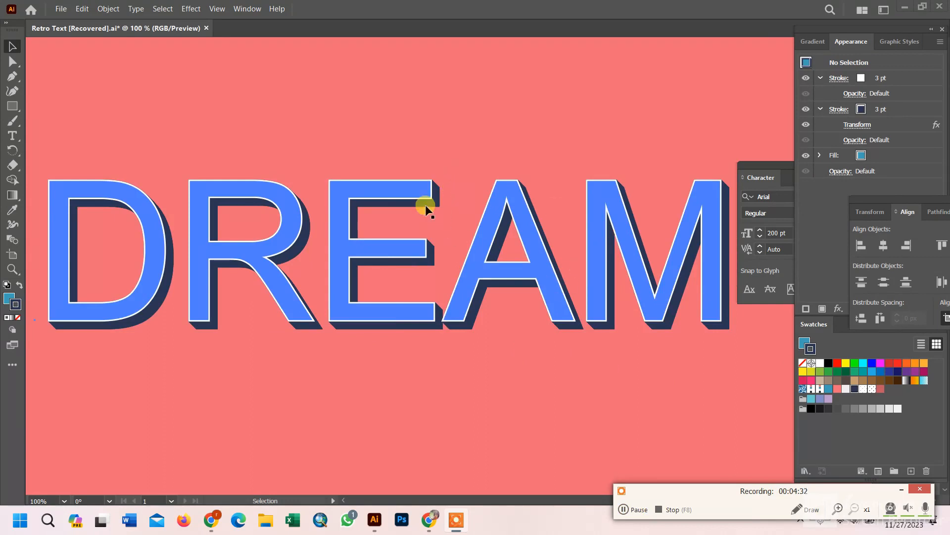
key(ctrl+z)
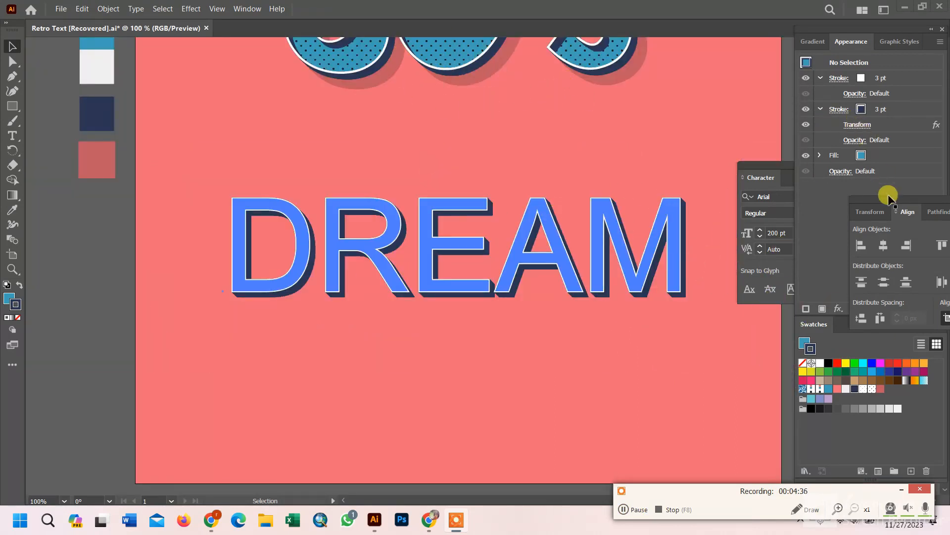
Step: Close the floating Character settings and duplicate the blue fill of the DREAM text
key(ctrl+0)
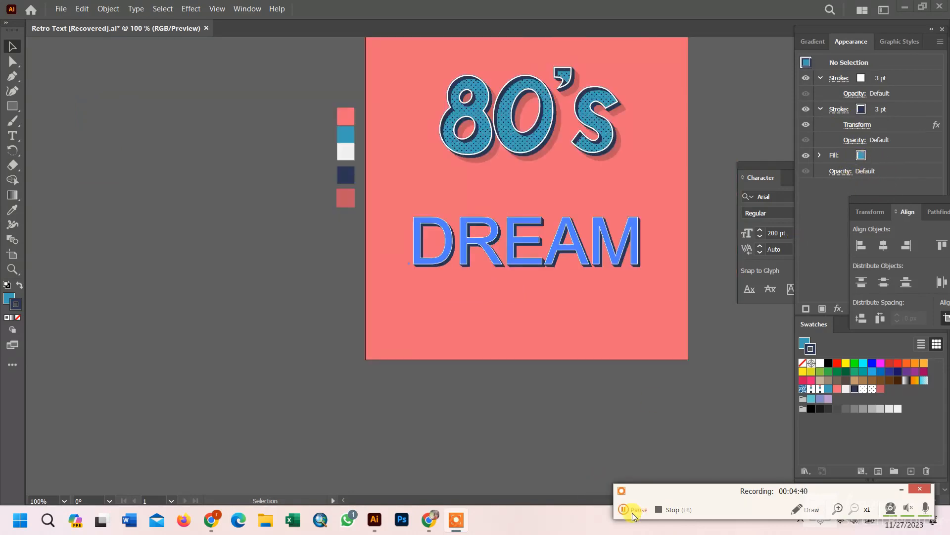
click(623, 510)
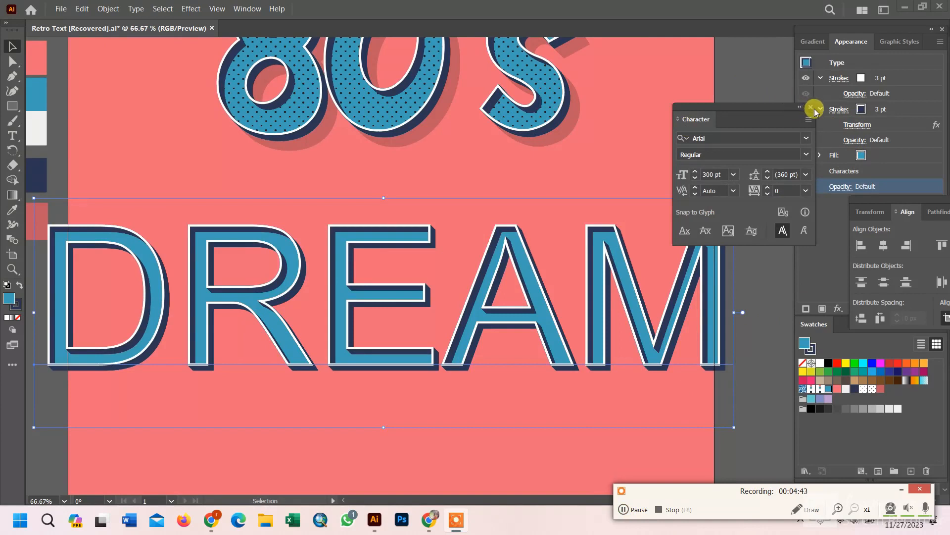
click(813, 108)
click(860, 156)
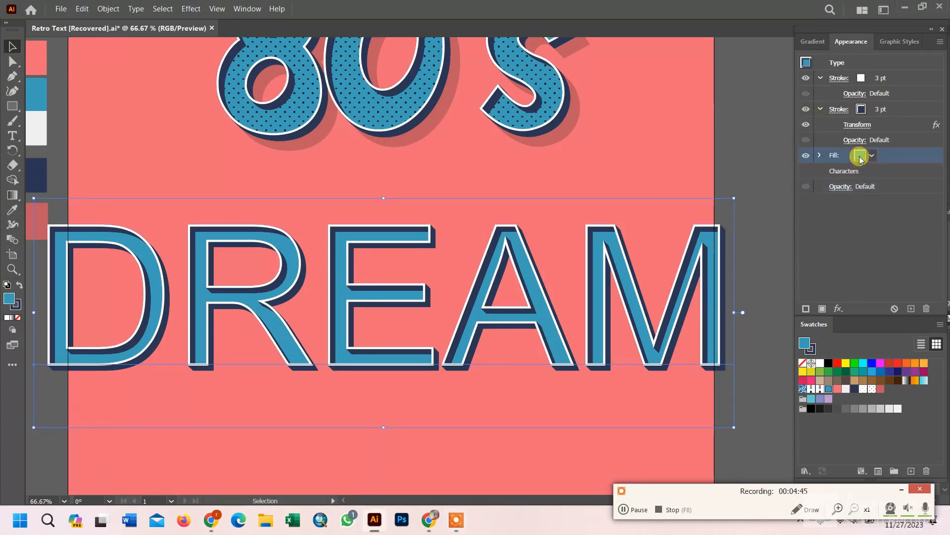
click(910, 308)
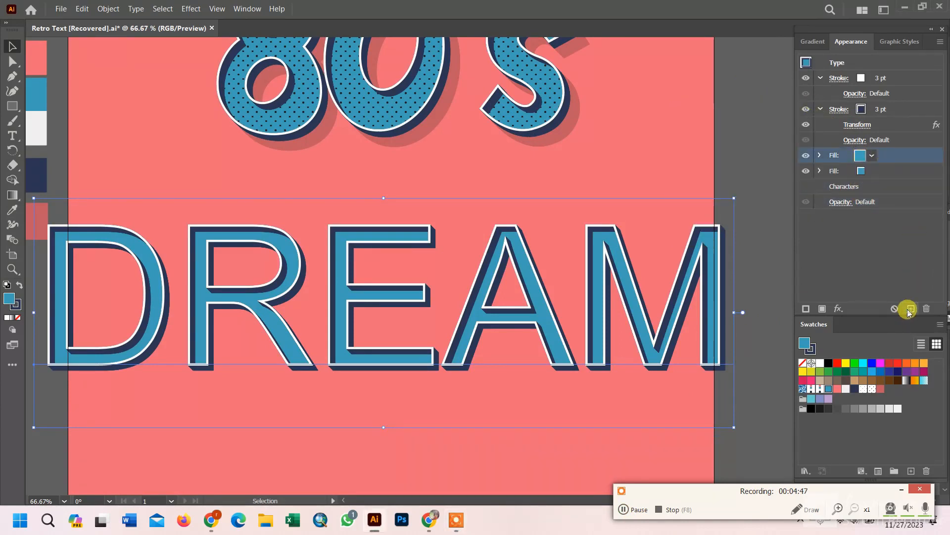
Step: Open the Basic Graphics_Dots pattern library for the DREAM text's lower blue fill and place it clear of the text
click(866, 174)
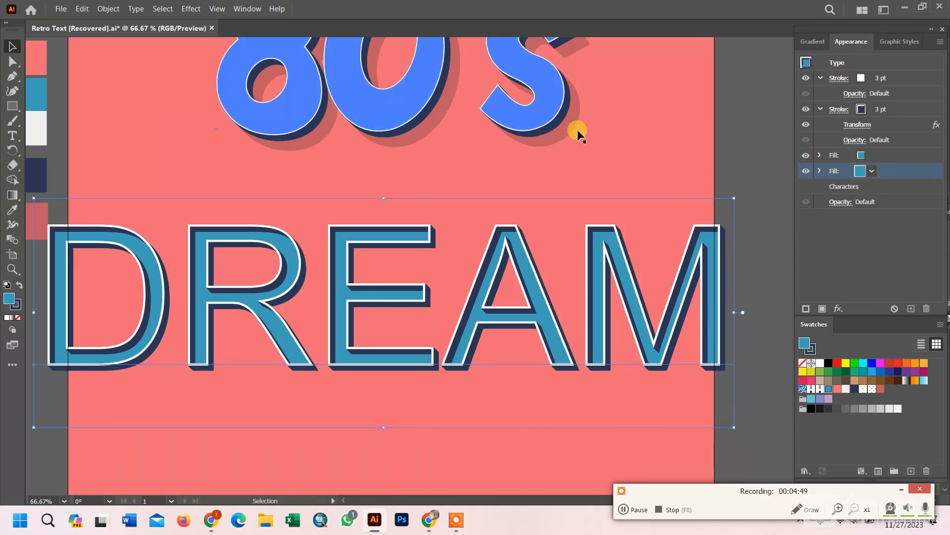
click(865, 172)
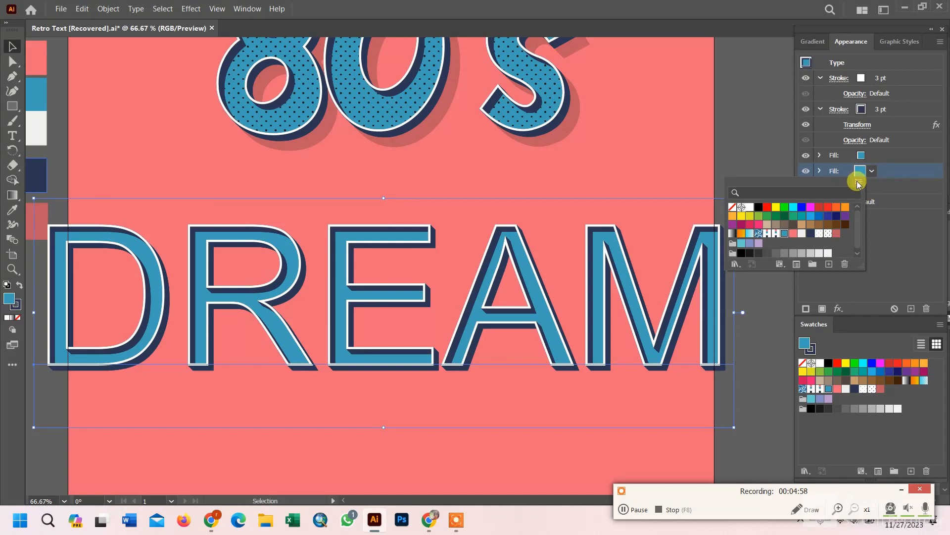
click(859, 184)
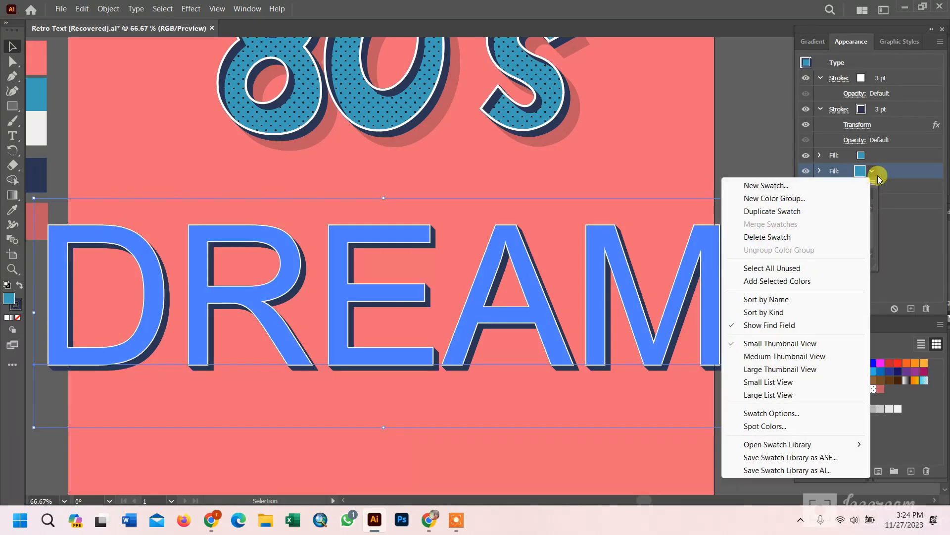
click(875, 175)
click(871, 170)
click(867, 192)
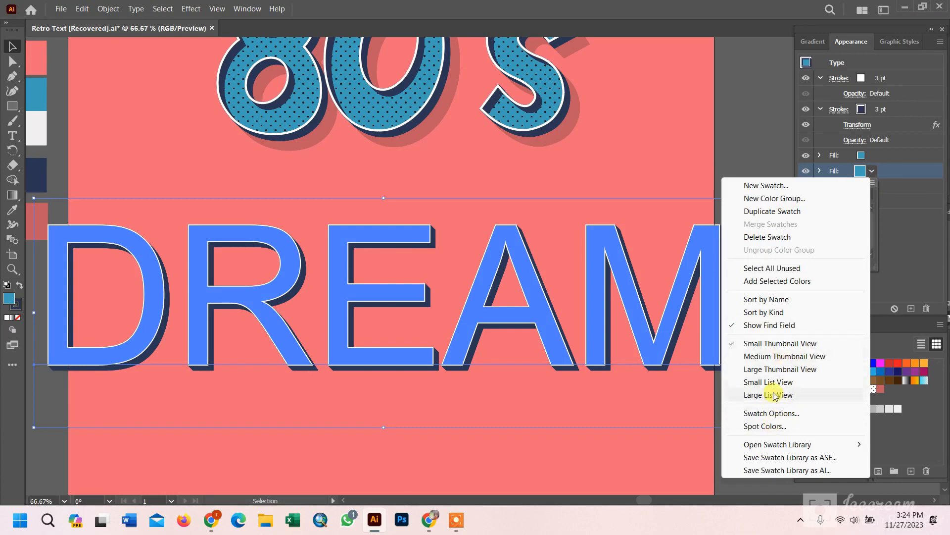
mouse_move(824, 447)
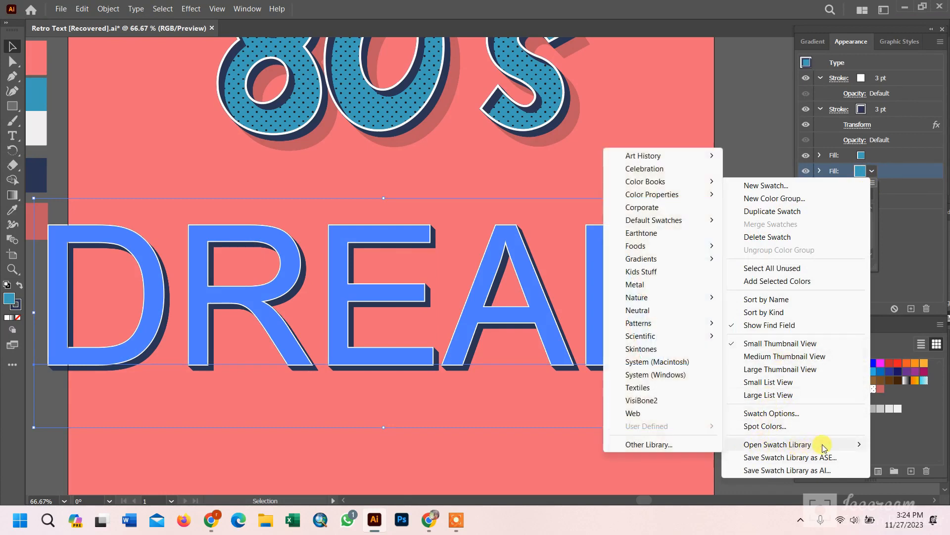
mouse_move(644, 323)
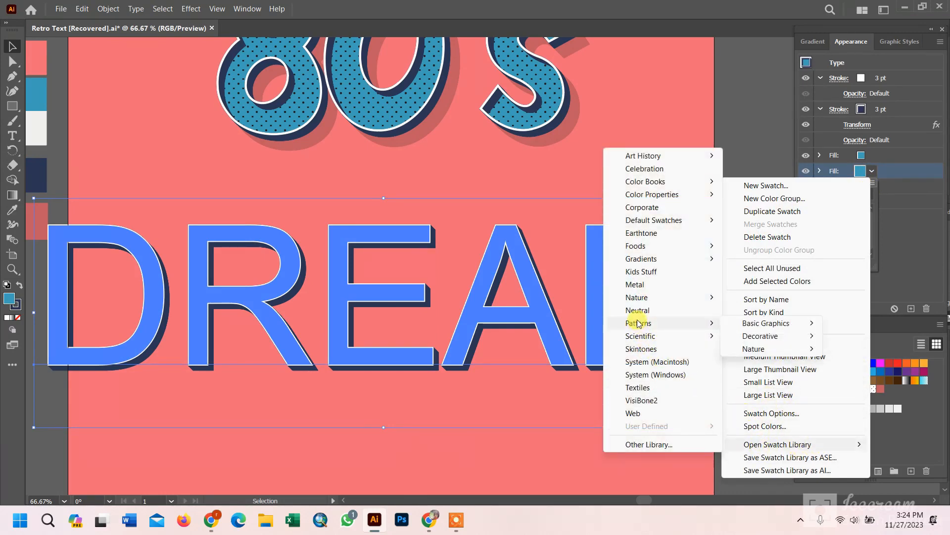
mouse_move(758, 327)
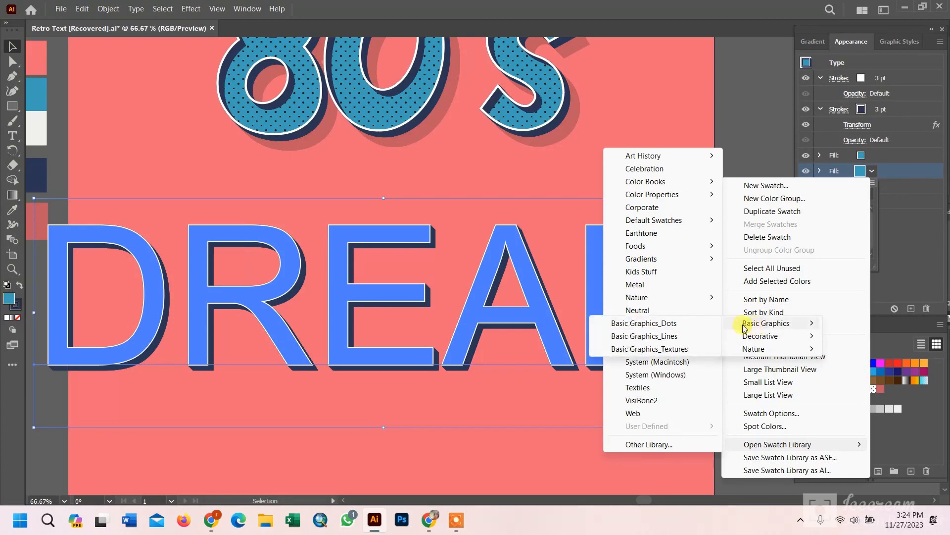
click(693, 322)
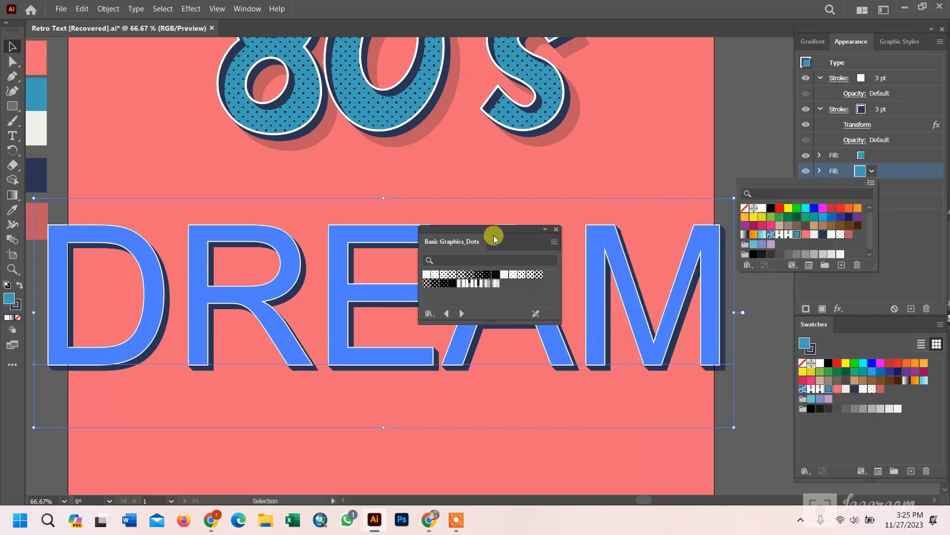
click(515, 229)
drag(515, 229, 736, 96)
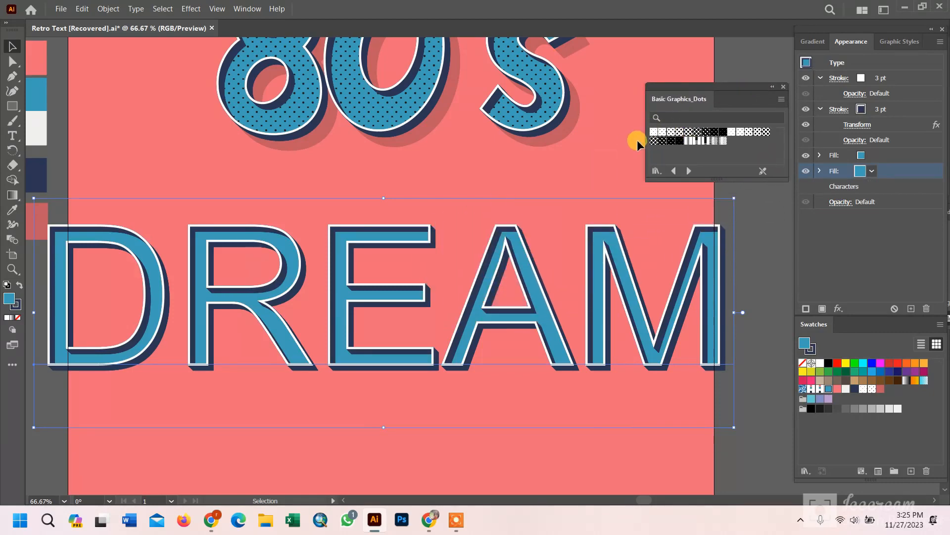
Step: Give the lower fill a dot pattern, stack it above the blue fill, switch to the library's second dot swatch and close the library
click(654, 132)
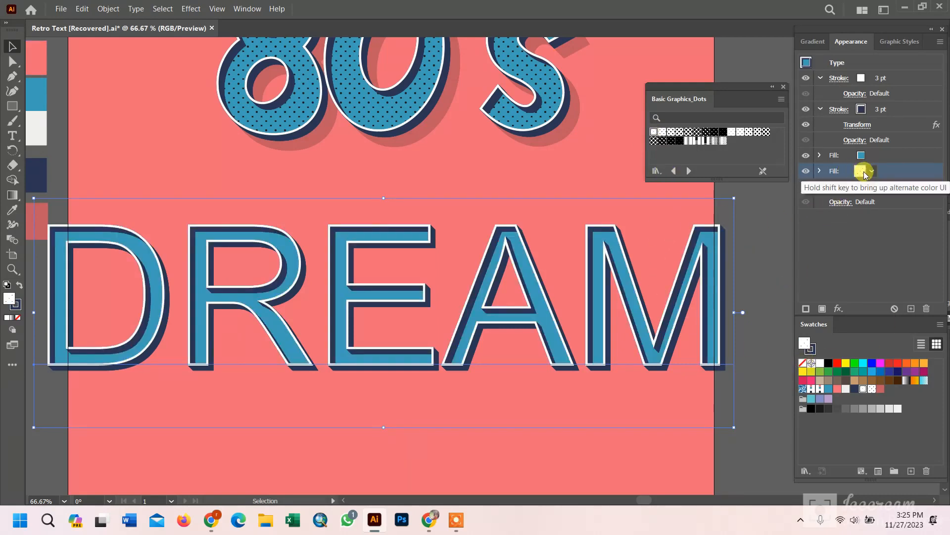
drag(865, 175, 900, 148)
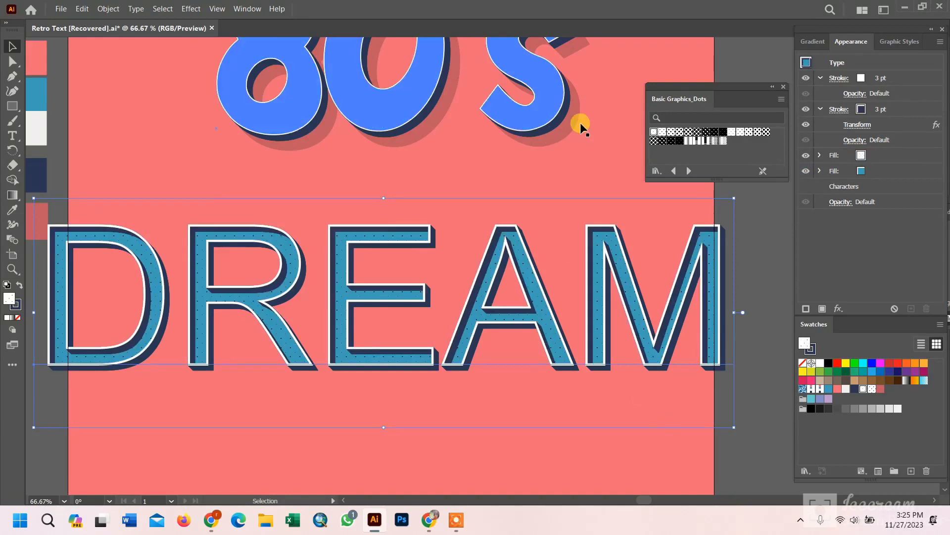
click(662, 132)
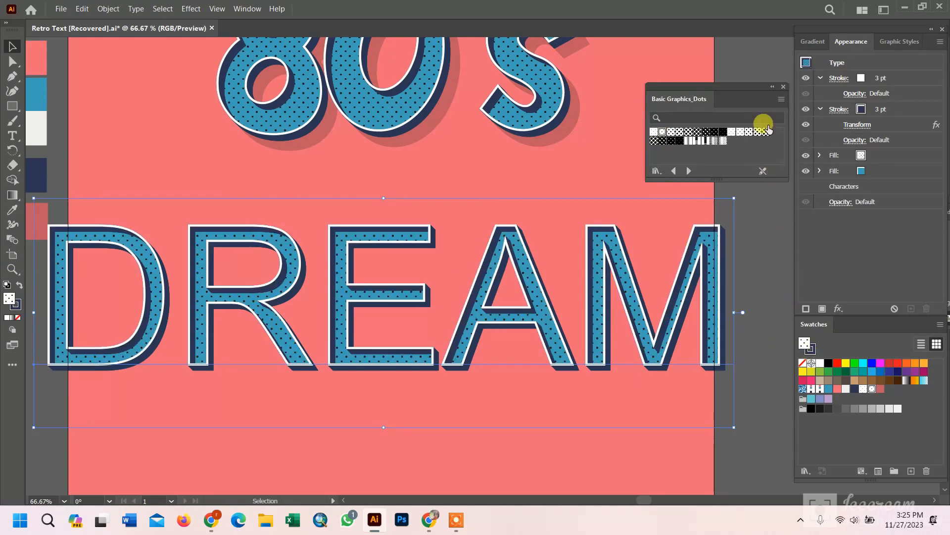
click(782, 87)
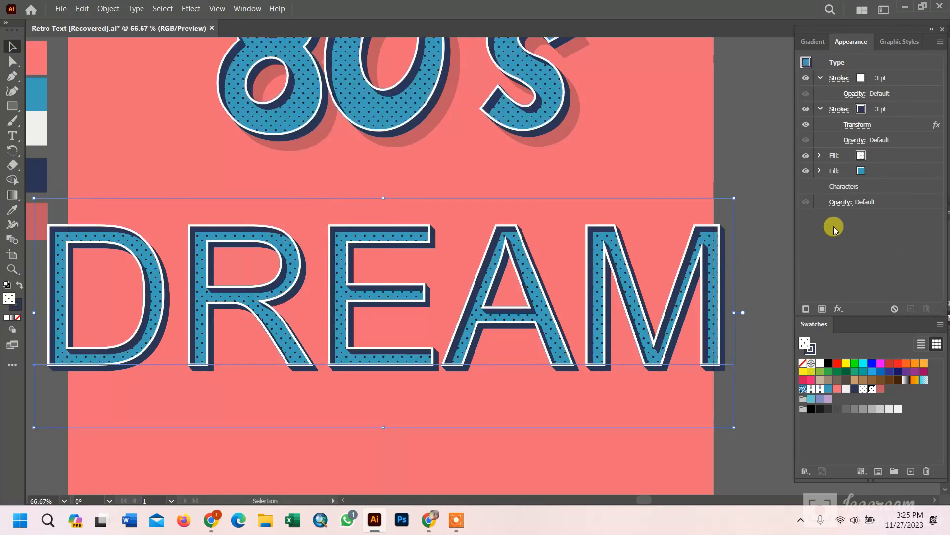
Step: Duplicate the DREAM text's navy 3 pt stroke and move the copy below both fills
click(864, 111)
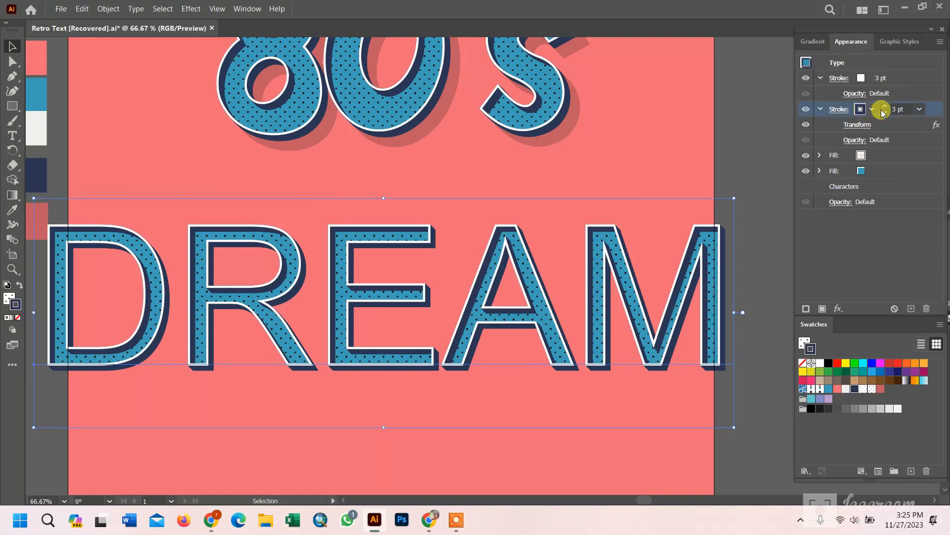
click(911, 308)
click(862, 155)
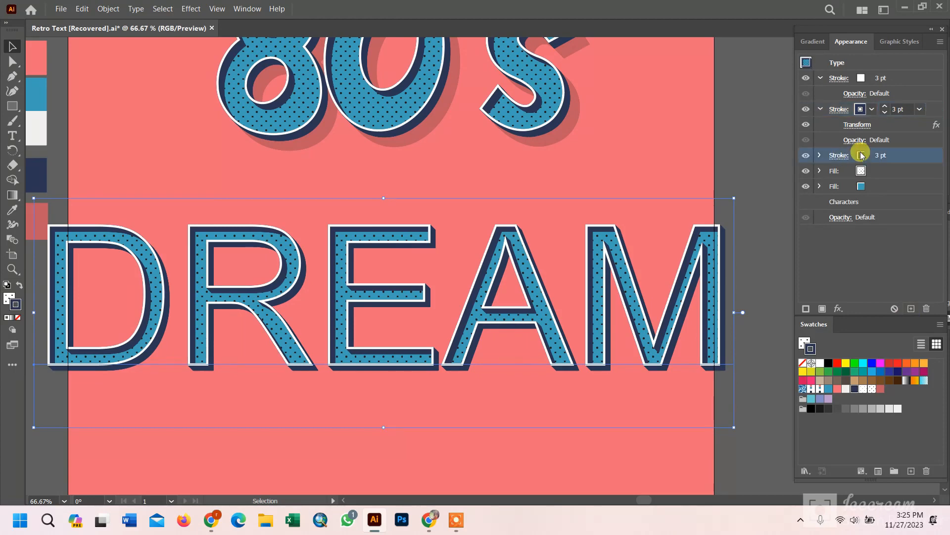
drag(937, 156, 935, 187)
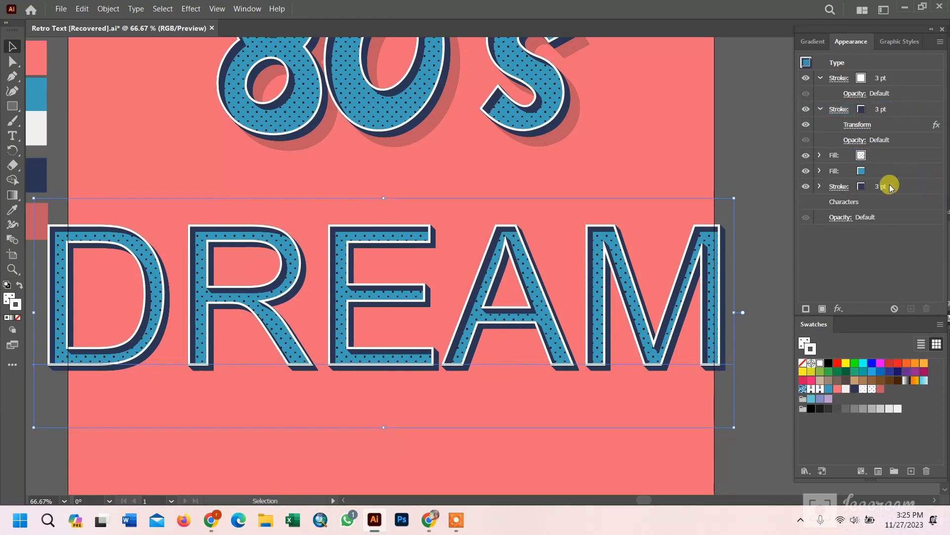
Step: Add a new Transform effect instance to the navy stroke beneath the fills
click(861, 190)
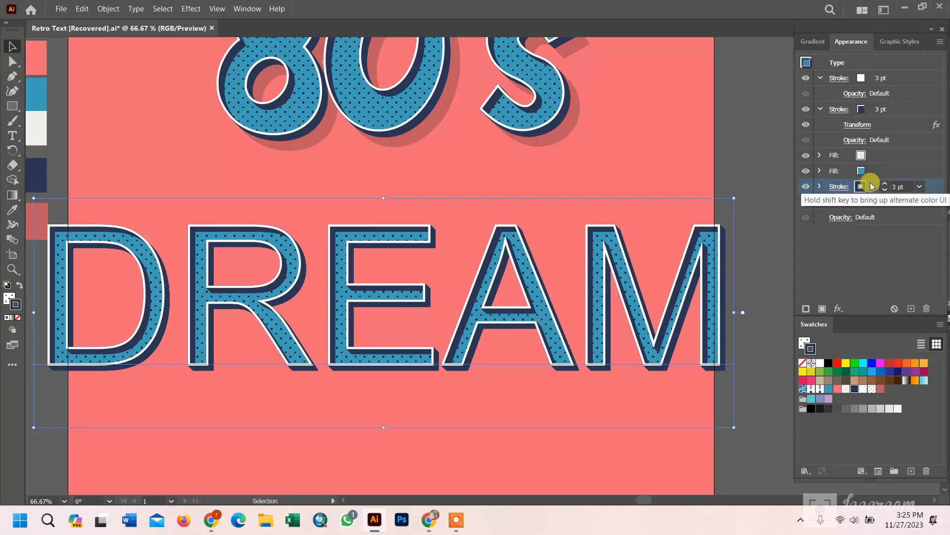
click(872, 186)
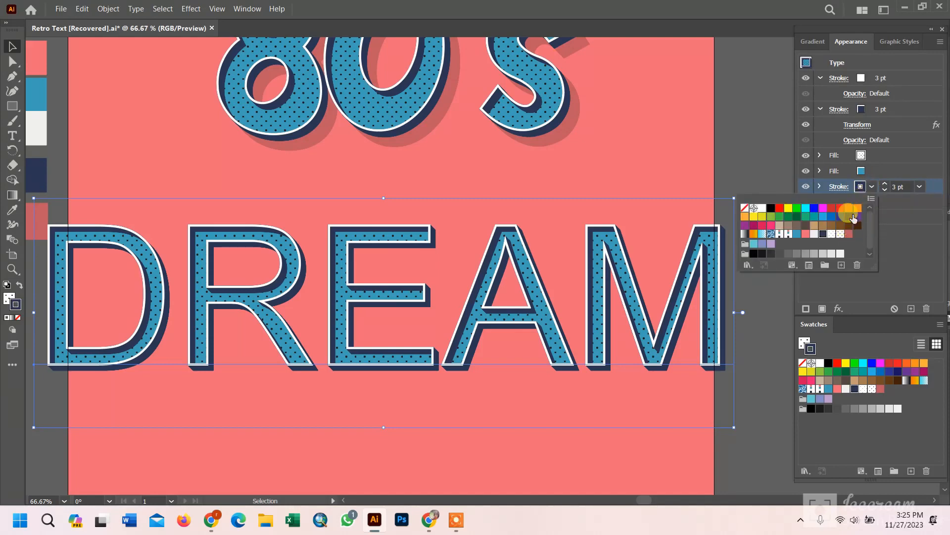
click(818, 192)
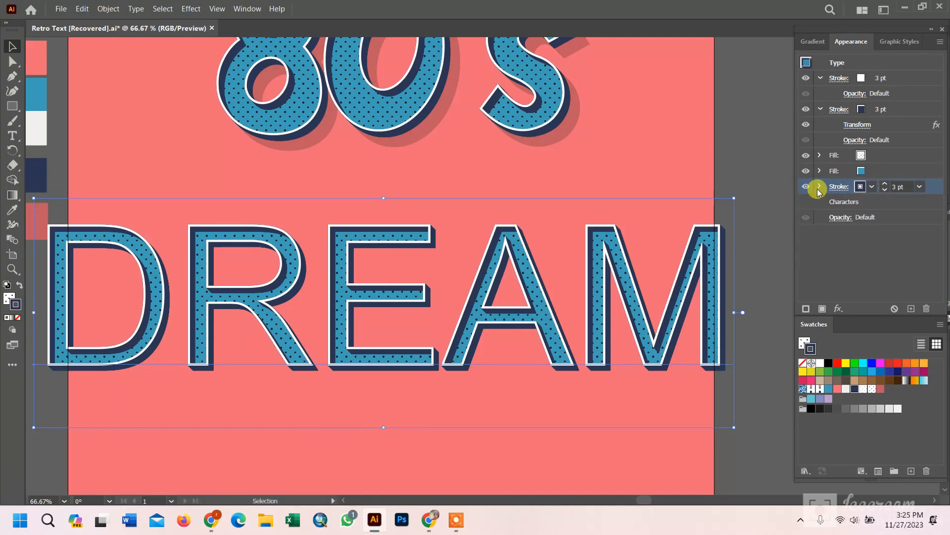
click(839, 309)
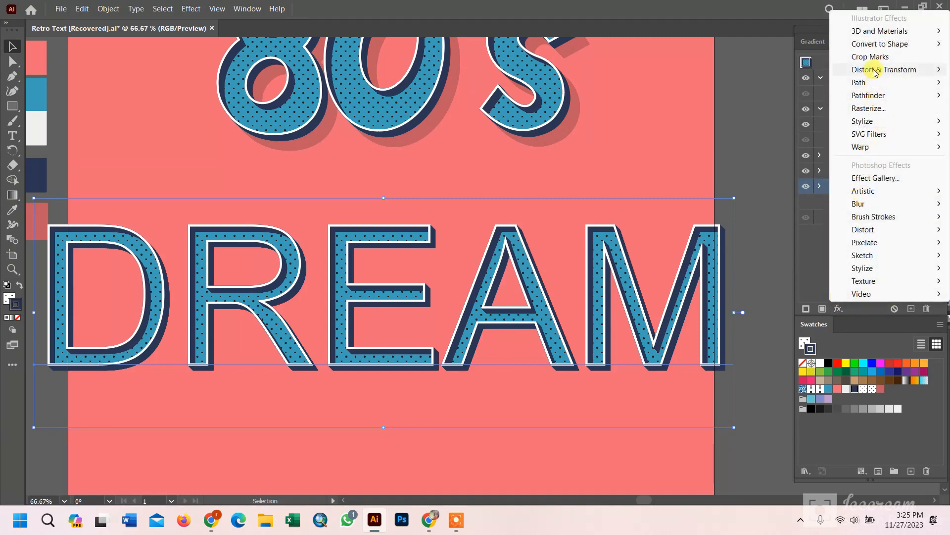
mouse_move(875, 73)
click(775, 111)
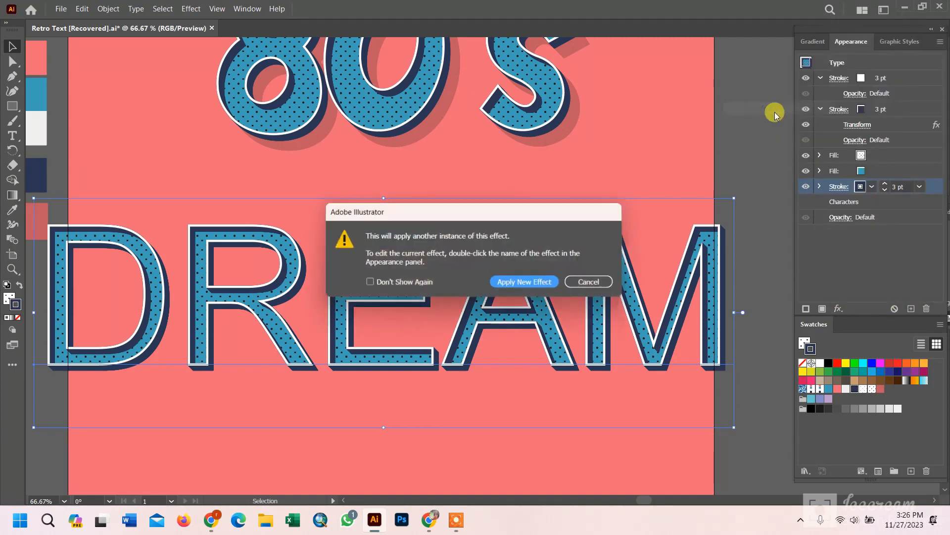
click(542, 283)
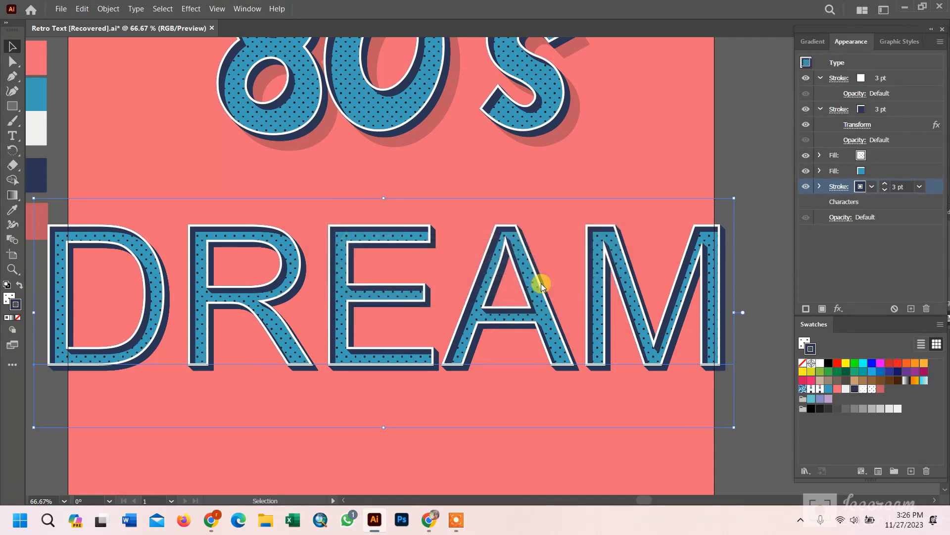
Step: Set the new Transform effect's horizontal and vertical moves to 0.5 px each
click(902, 213)
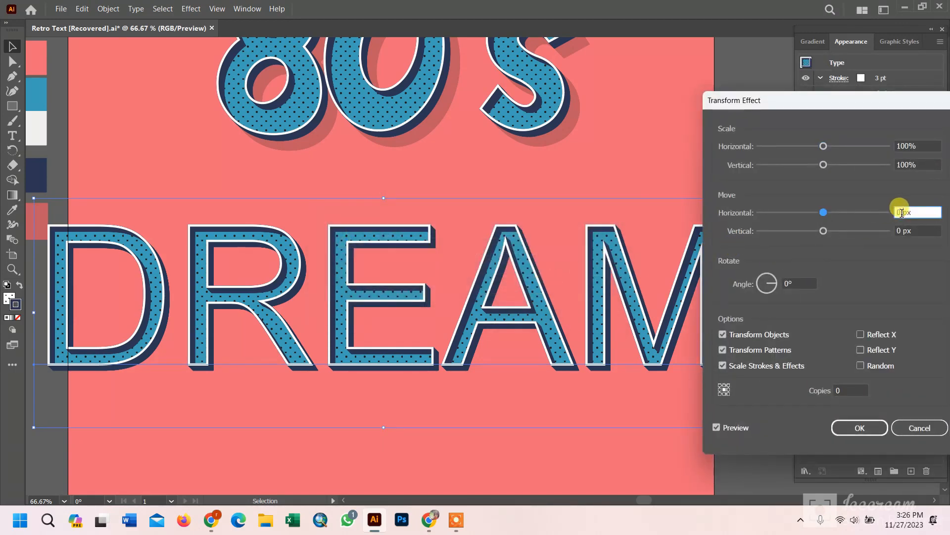
text(0)
click(907, 229)
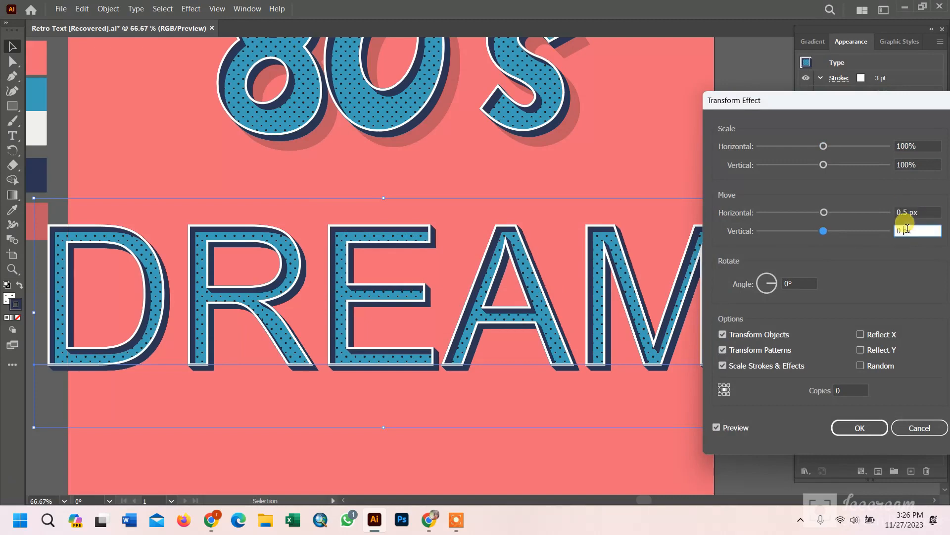
text(0.5)
click(717, 428)
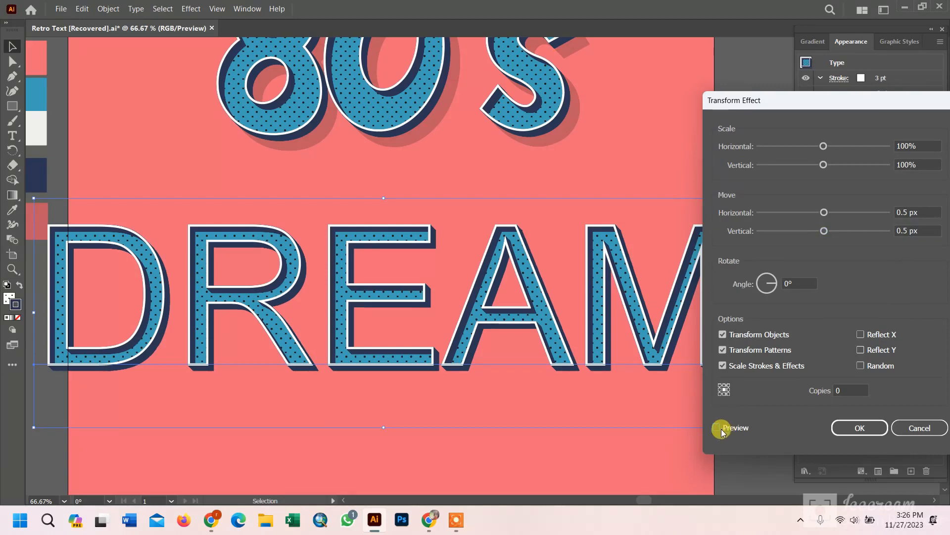
Step: Try the new Transform effect with 20 copies, toggling the preview to compare
click(838, 390)
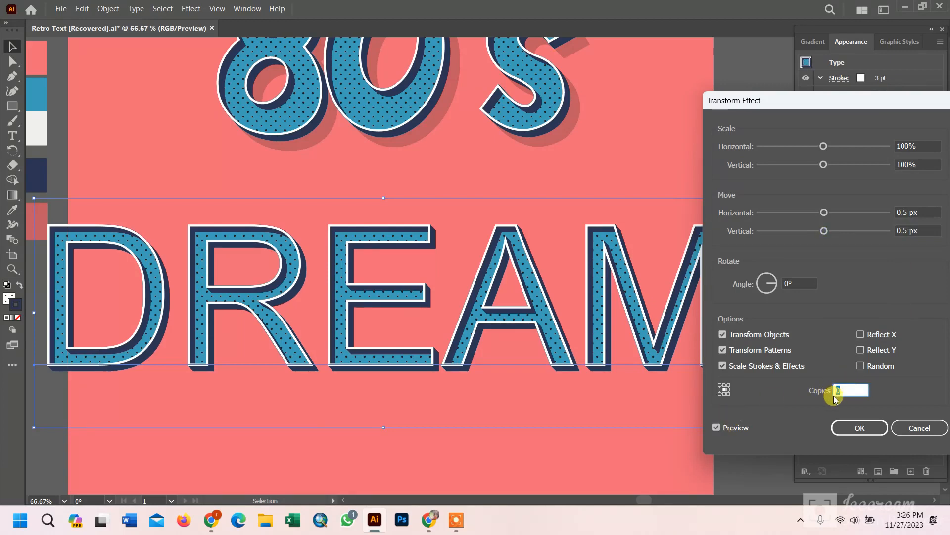
text(20)
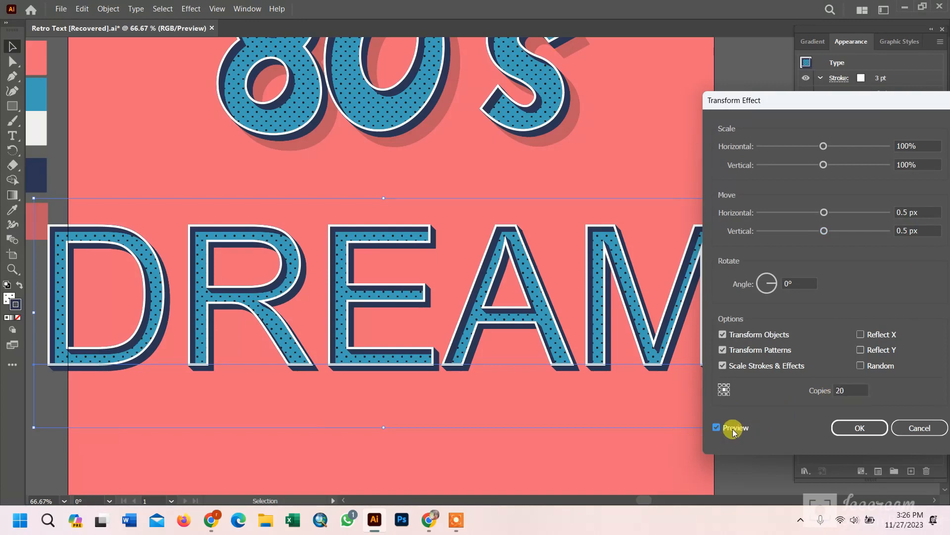
click(724, 429)
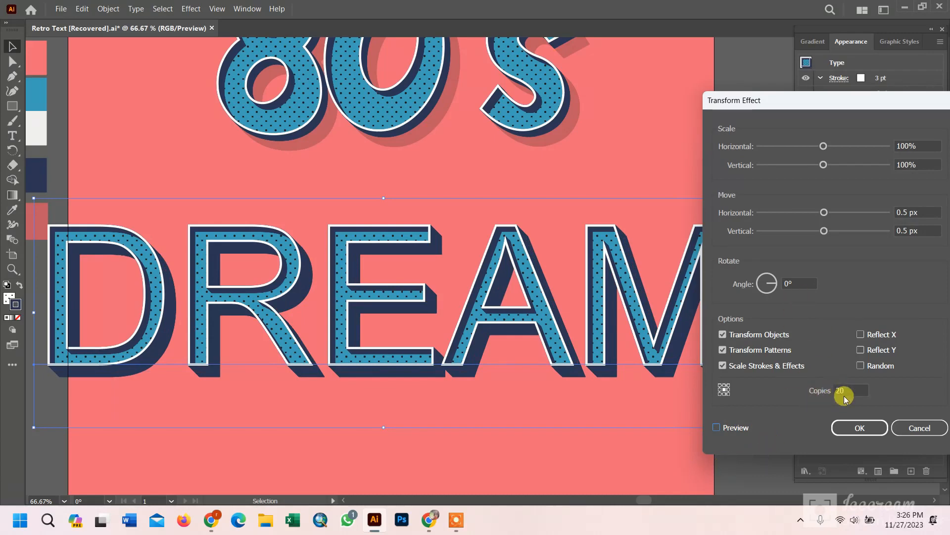
click(730, 427)
Step: Set the Transform effect to 30 copies, preview it and apply it to the bottom navy stroke
click(838, 390)
double_click(838, 389)
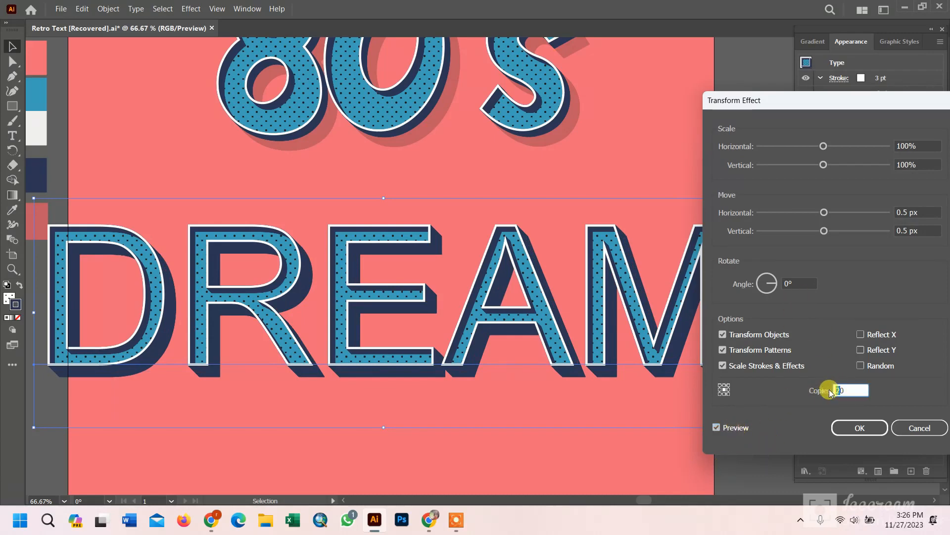
text(30)
click(725, 429)
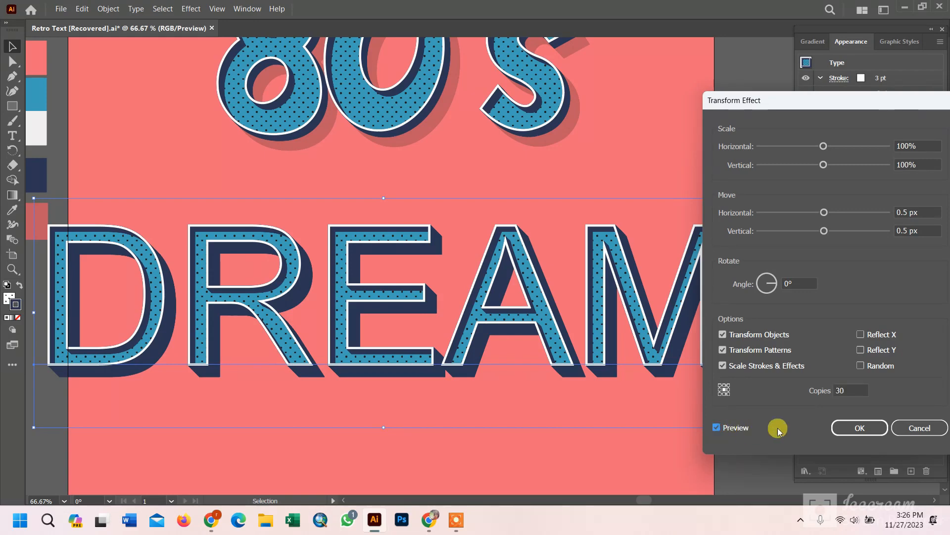
click(850, 429)
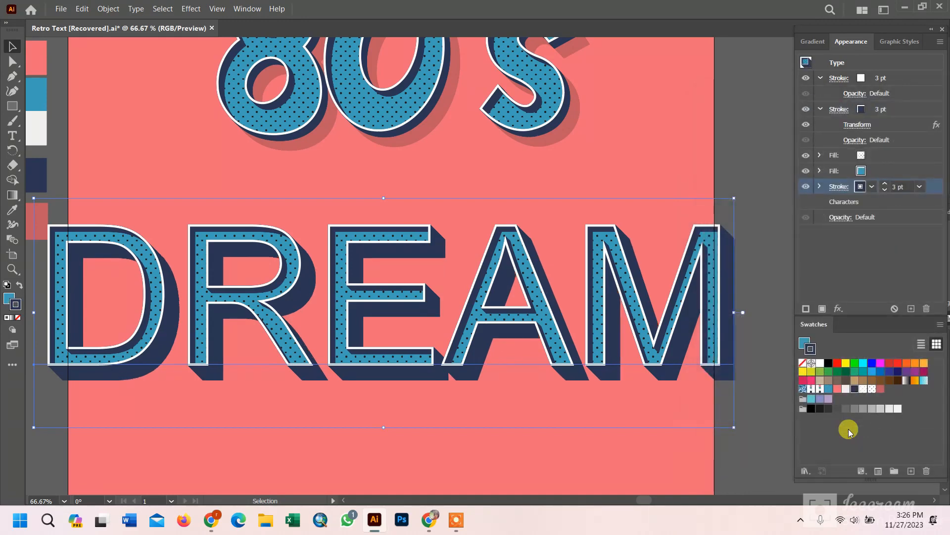
Step: Recolor the bottom stroke of the DREAM text with the muted dark coral swatch as a soft shadow, and deselect the text
click(873, 187)
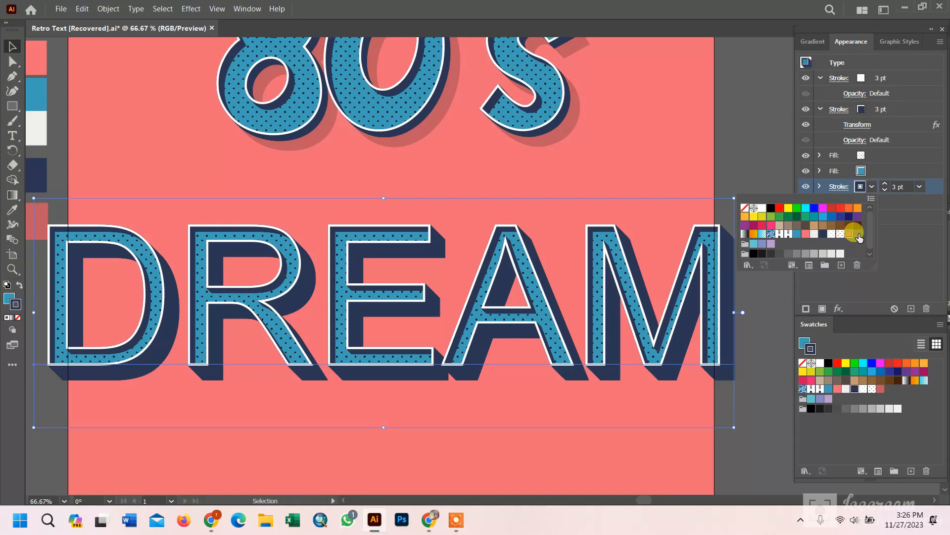
click(855, 235)
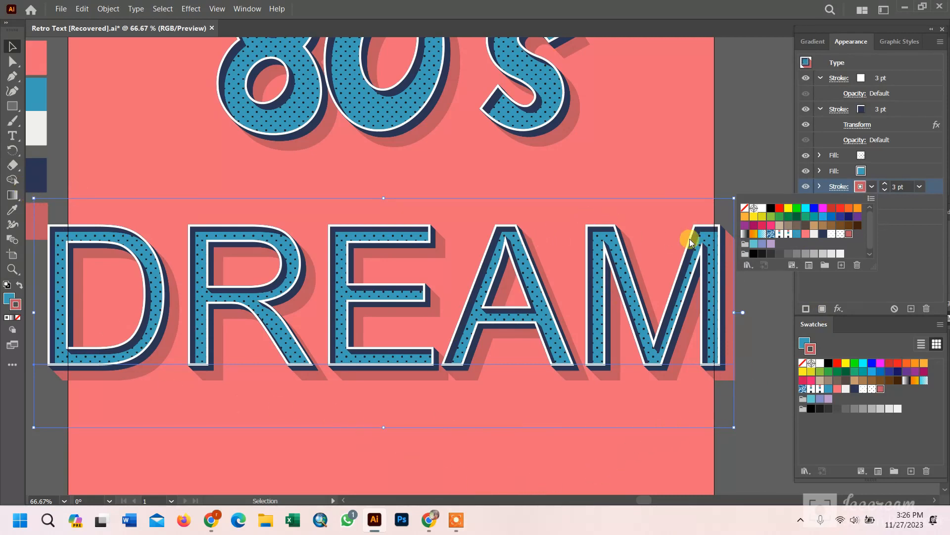
click(7, 50)
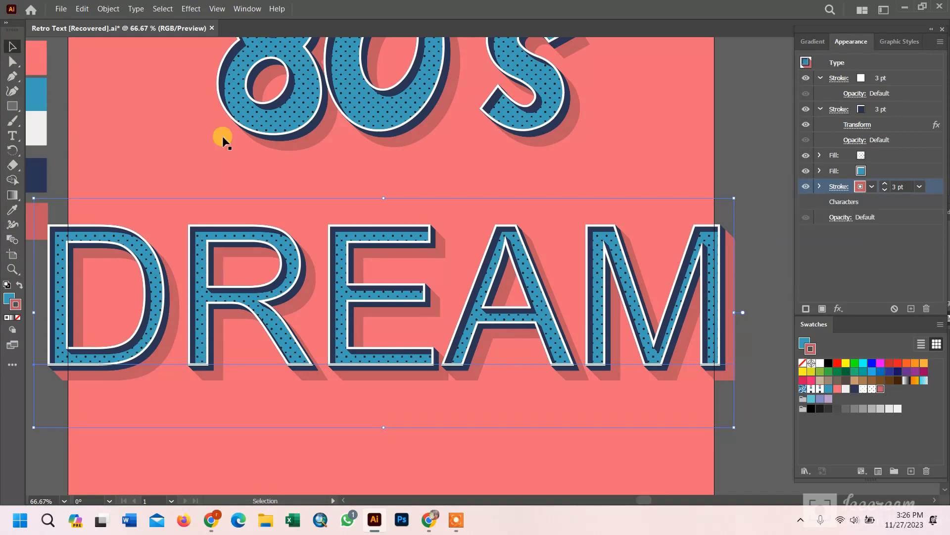
click(741, 171)
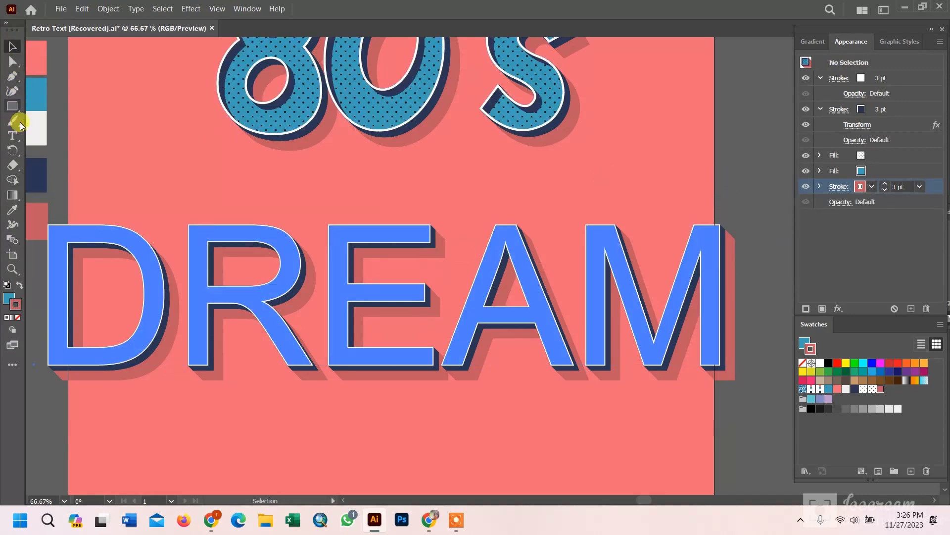
click(70, 239)
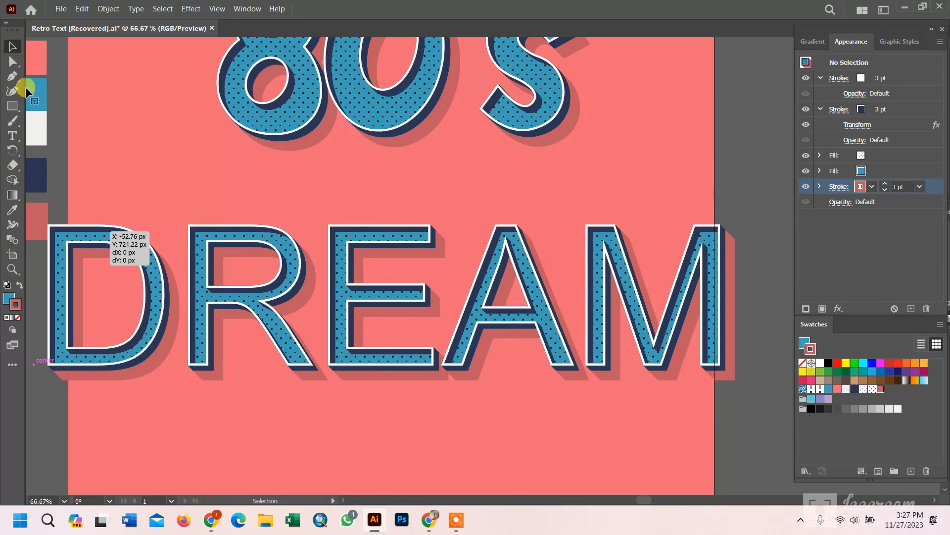
drag(129, 168, 556, 431)
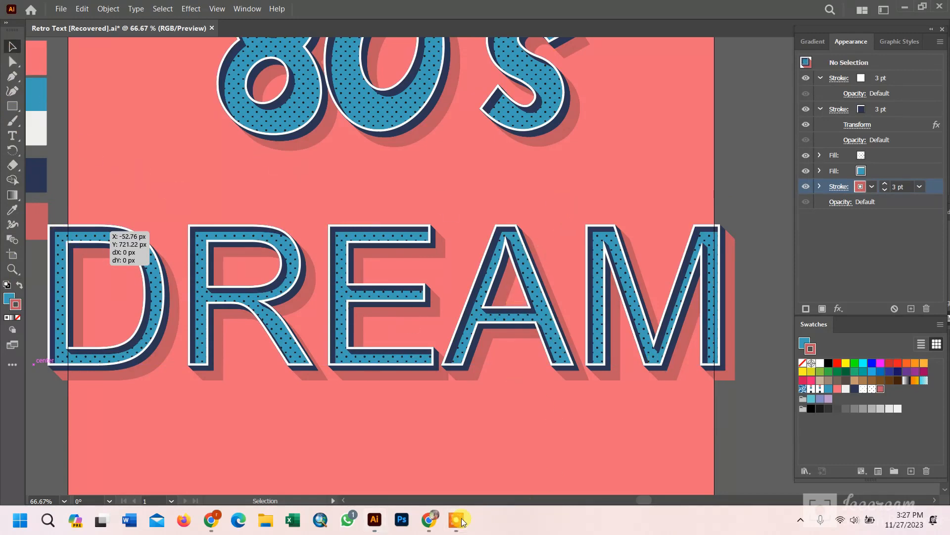
mouse_move(458, 515)
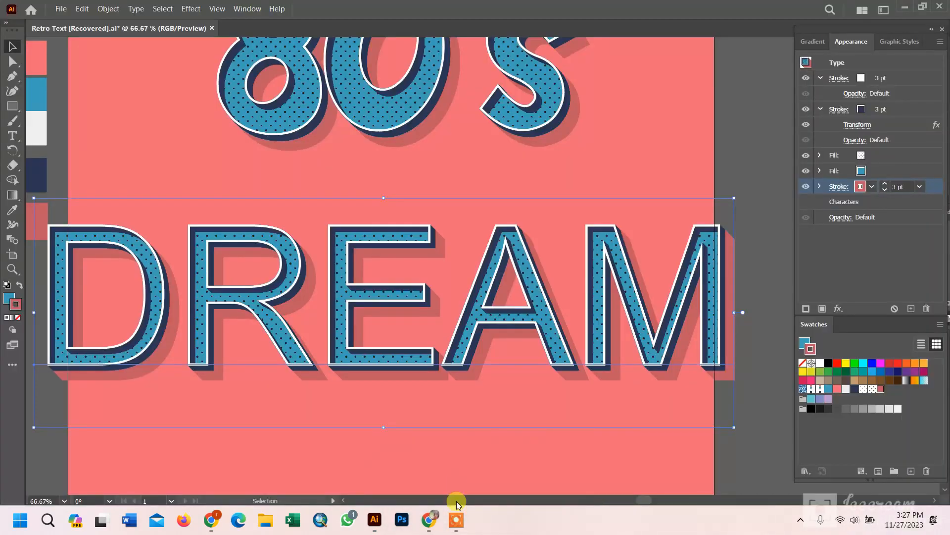
click(456, 519)
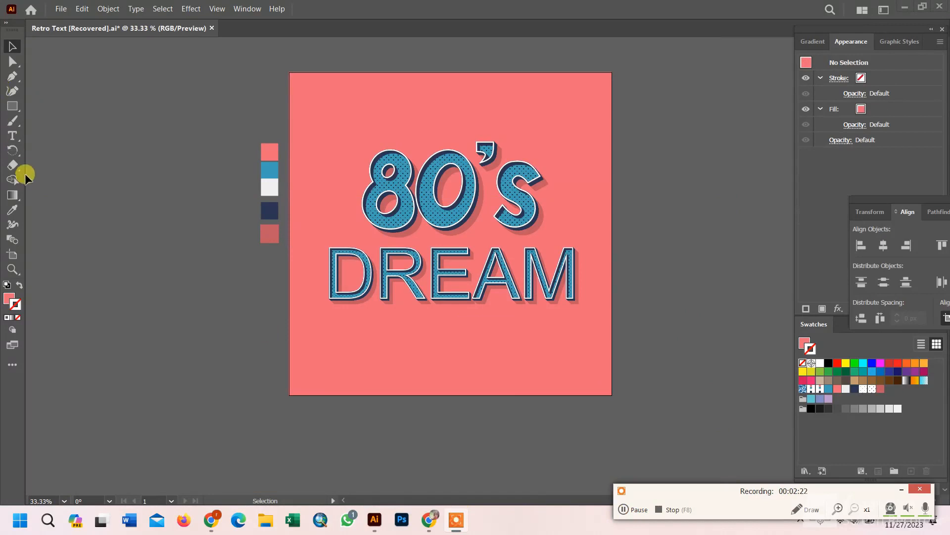
Step: Replace the word DREAM with "ret" in the styled text object, and overwrite that text with "rP"
click(13, 136)
click(574, 265)
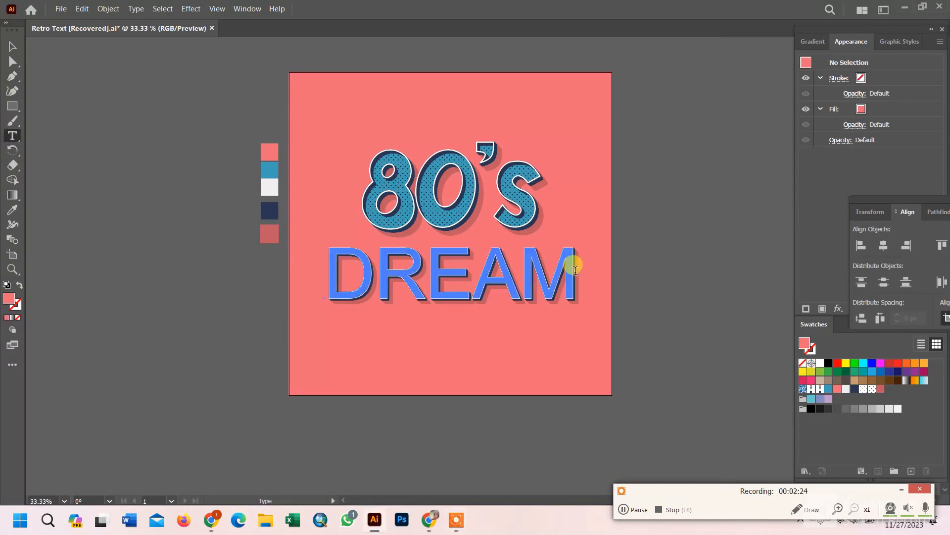
drag(577, 266, 343, 269)
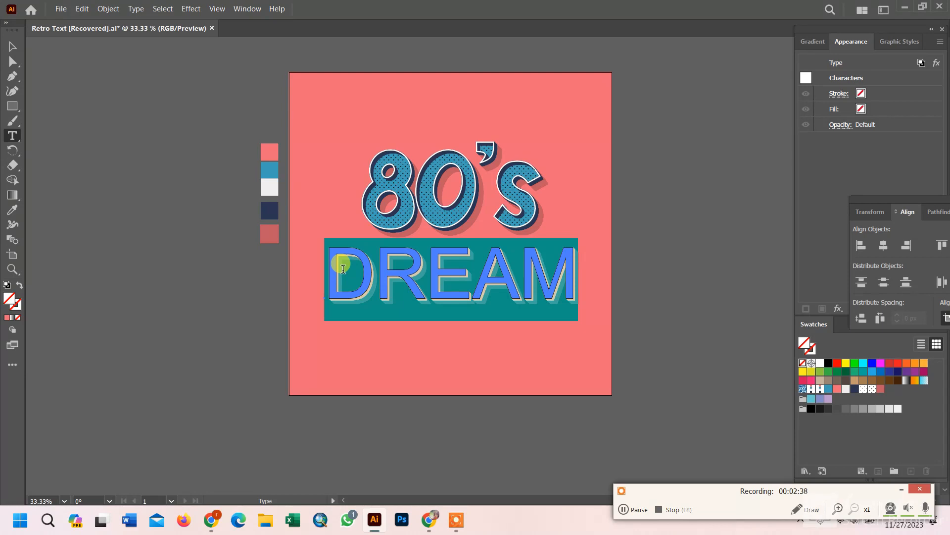
text(r)
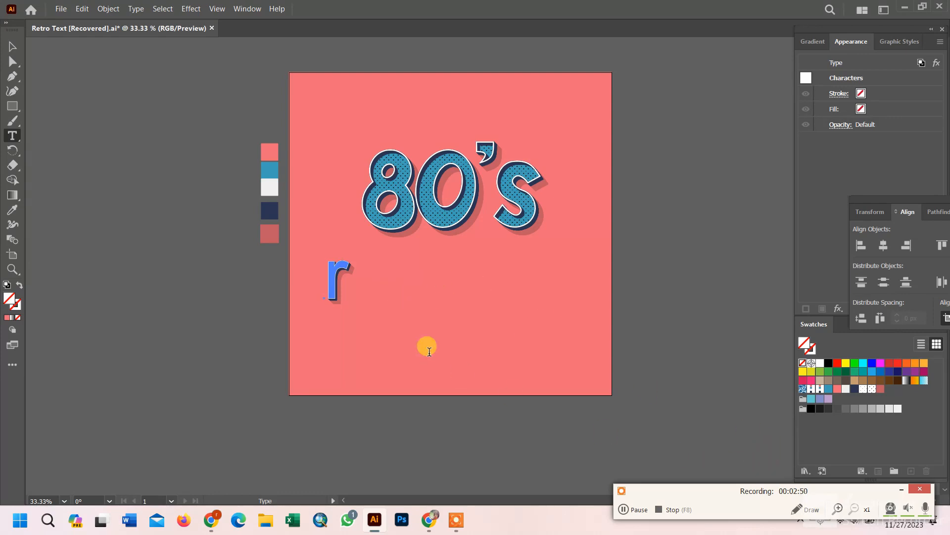
text(e)
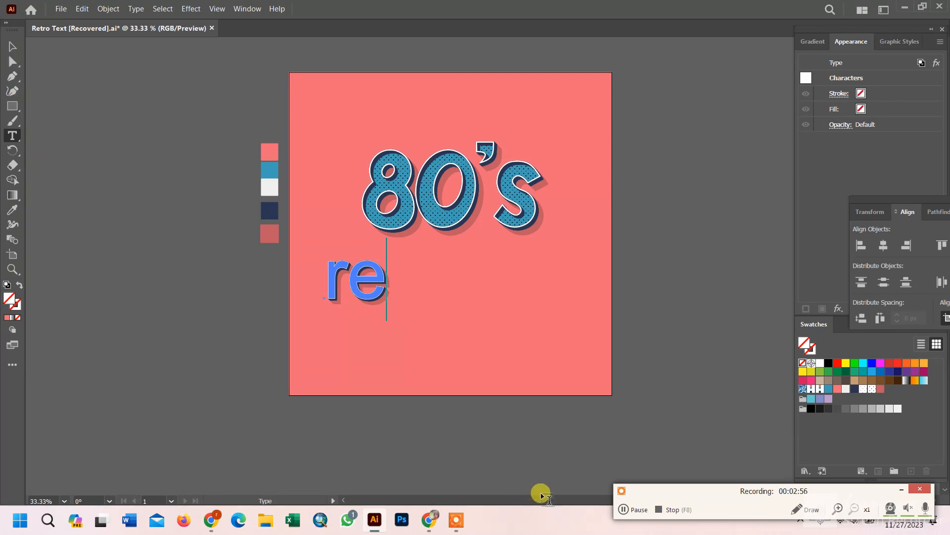
text(t)
key(ctrl+a)
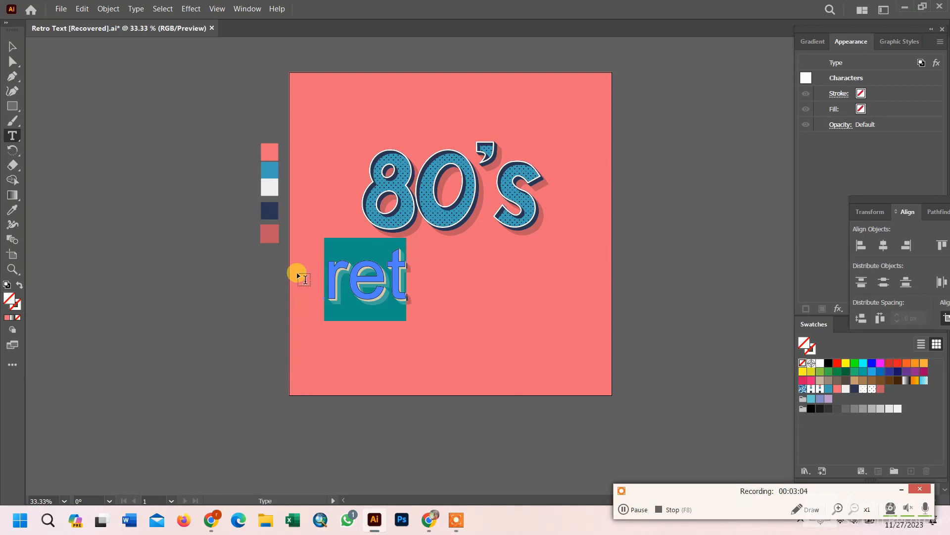
text(rP)
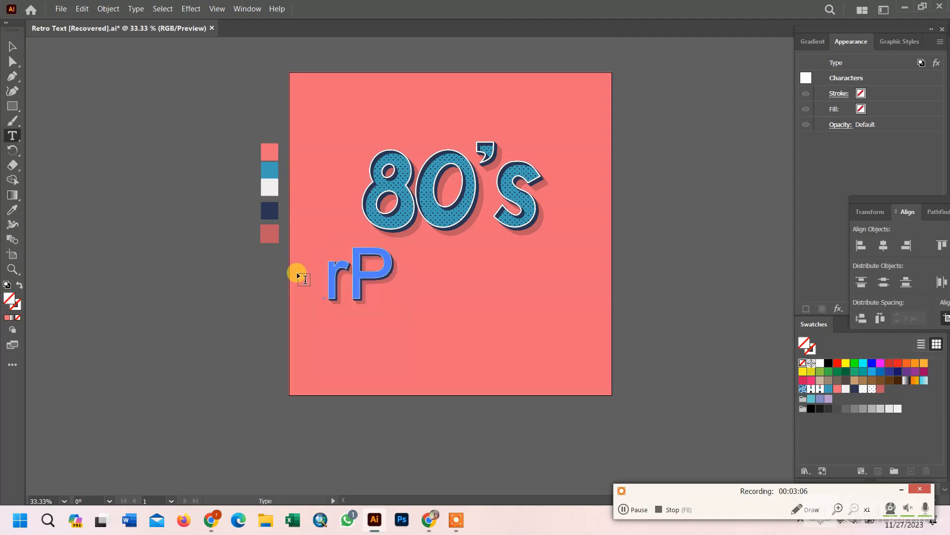